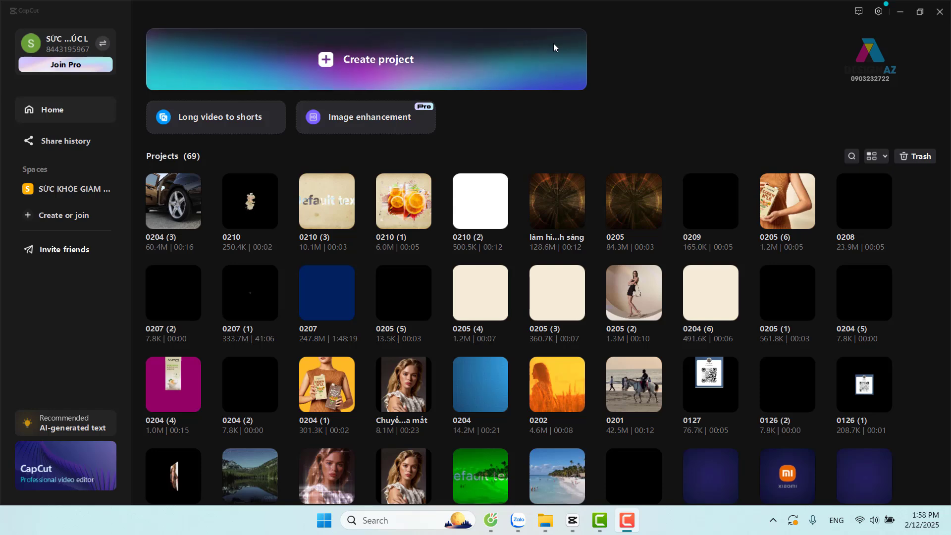
- Create a blank project and rename it from 0212 to 'chuyển cảnh chuyên nghiệp'
left_click(366, 63)
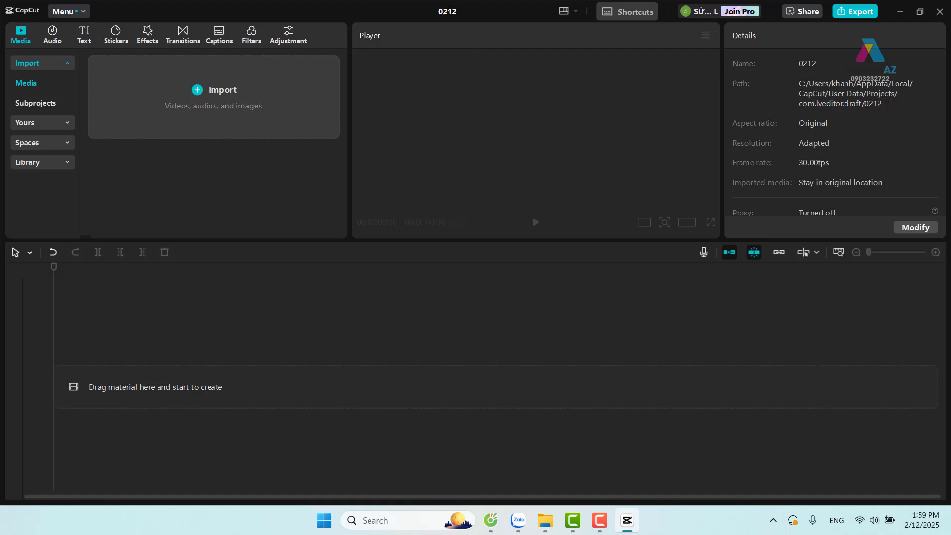
left_click(454, 10)
type("cảnh c")
type("huyên")
type(" cảnh ")
type("ch")
type("uyênngh")
type("iệ")
type("p")
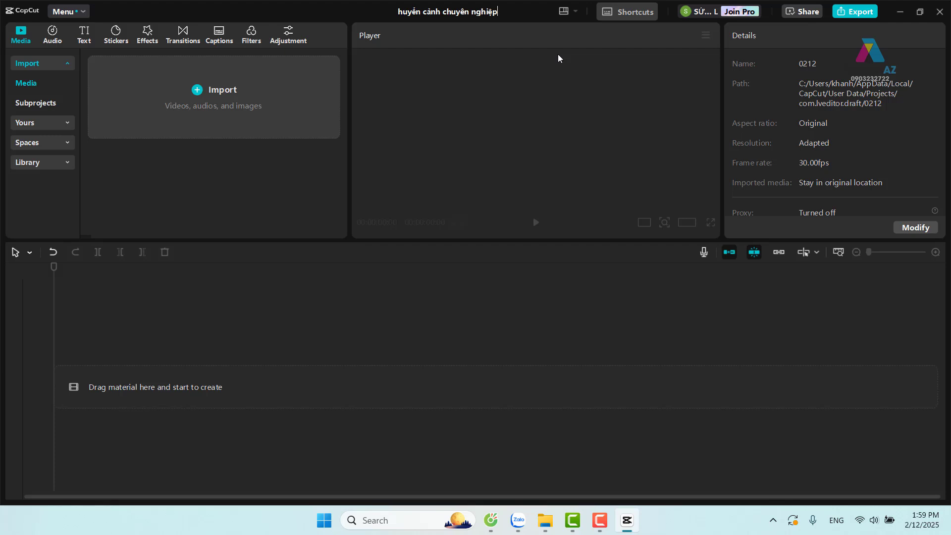
key("Return")
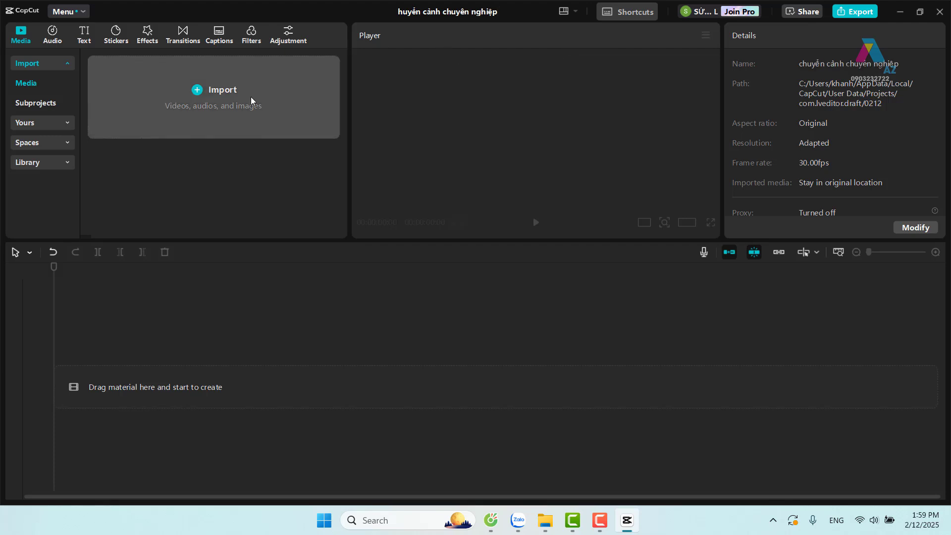
- Open the media import window and browse to D:\ảnh mới tư liệu\4-2-2025
left_click(230, 100)
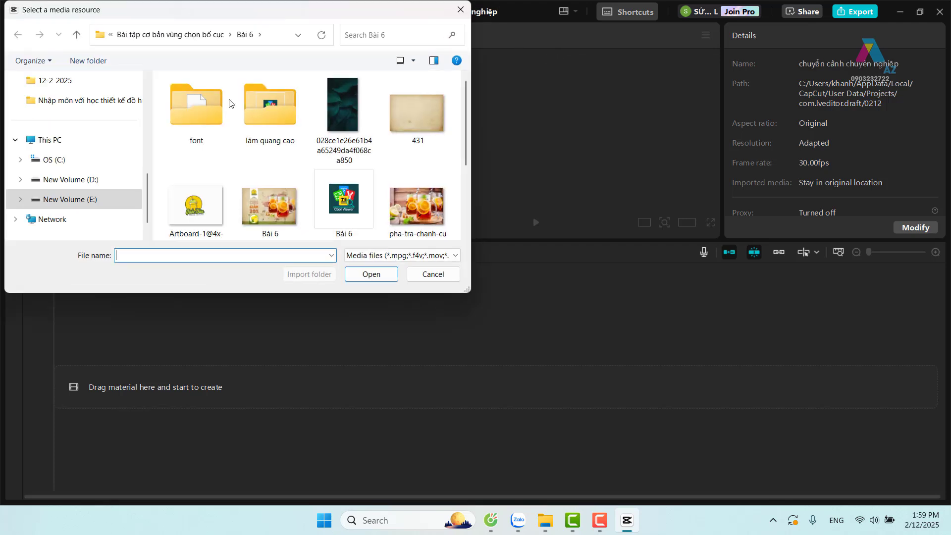
left_click(125, 174)
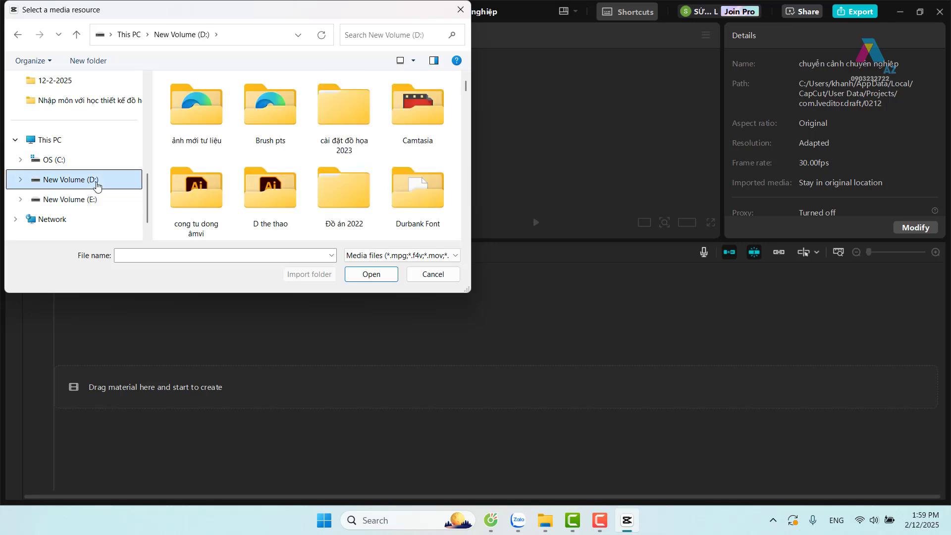
double_click(210, 111)
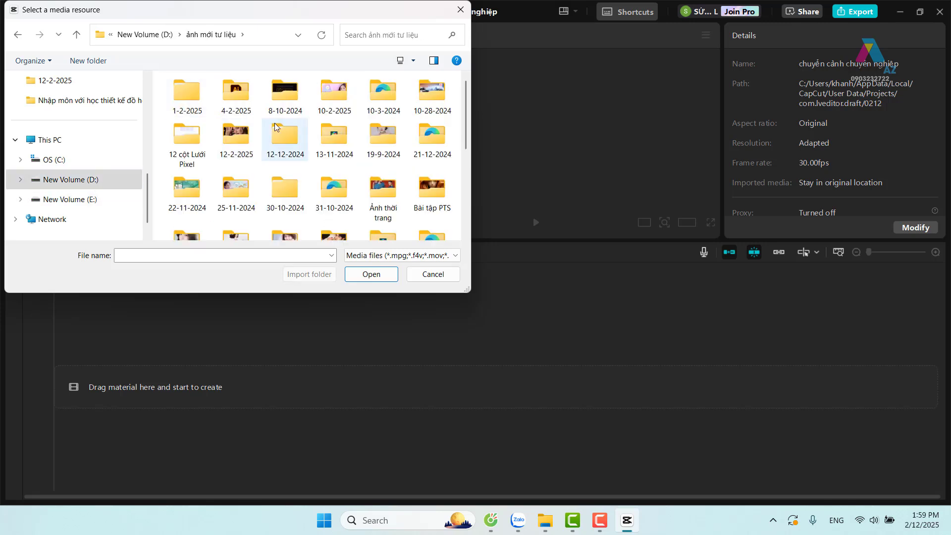
double_click(285, 94)
left_click(18, 34)
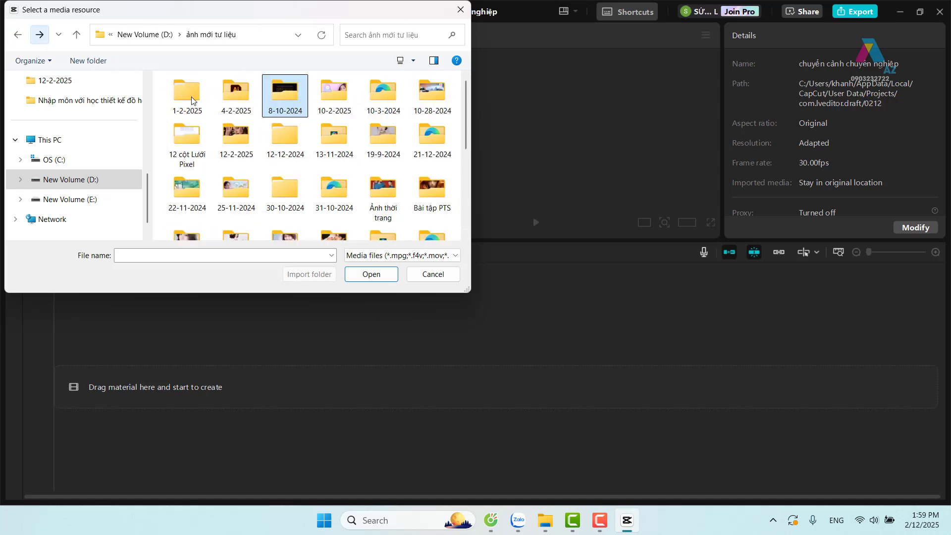
left_click(241, 105)
double_click(241, 105)
- Import the car videos 4228659 and 5309420 together into the media library
scroll(317, 140, "down", 2)
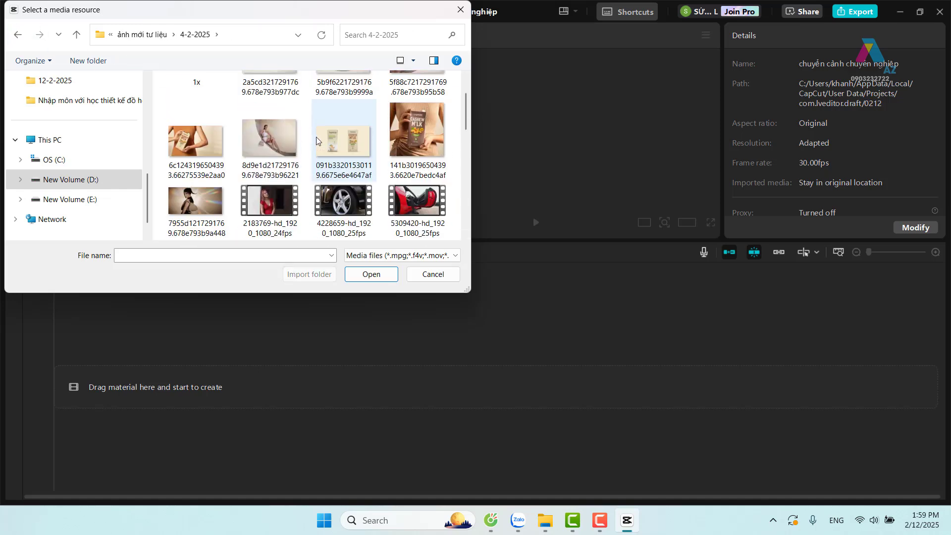
scroll(317, 141, "down", 2)
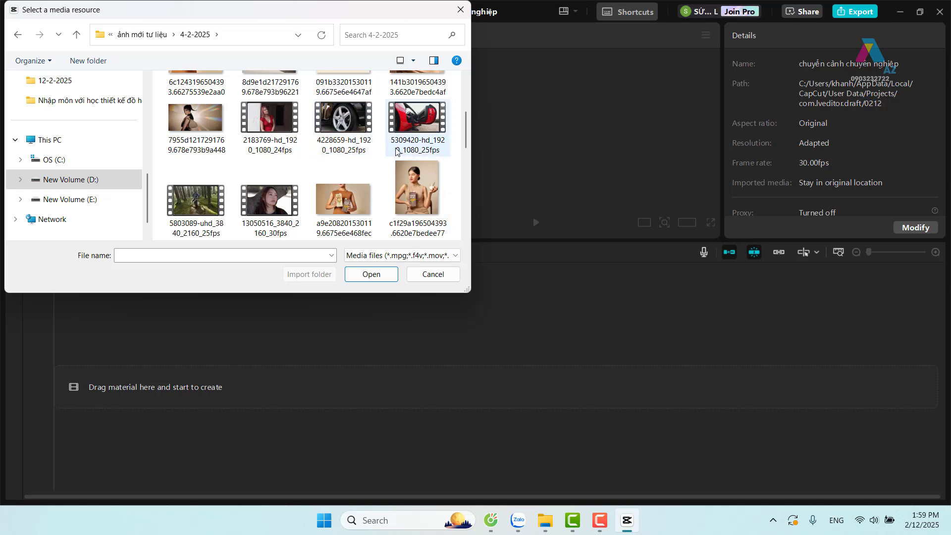
left_click(354, 137)
left_click(410, 137, "ctrl")
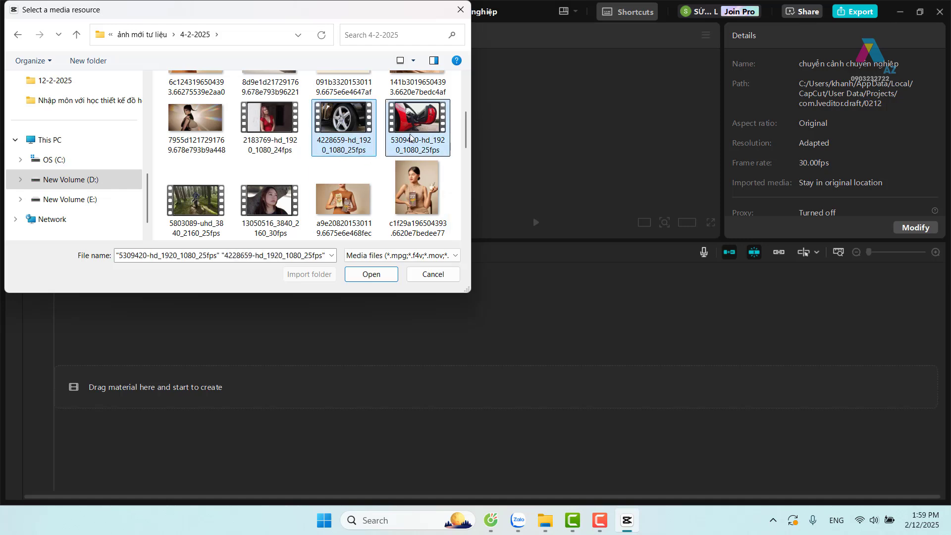
left_click(388, 275)
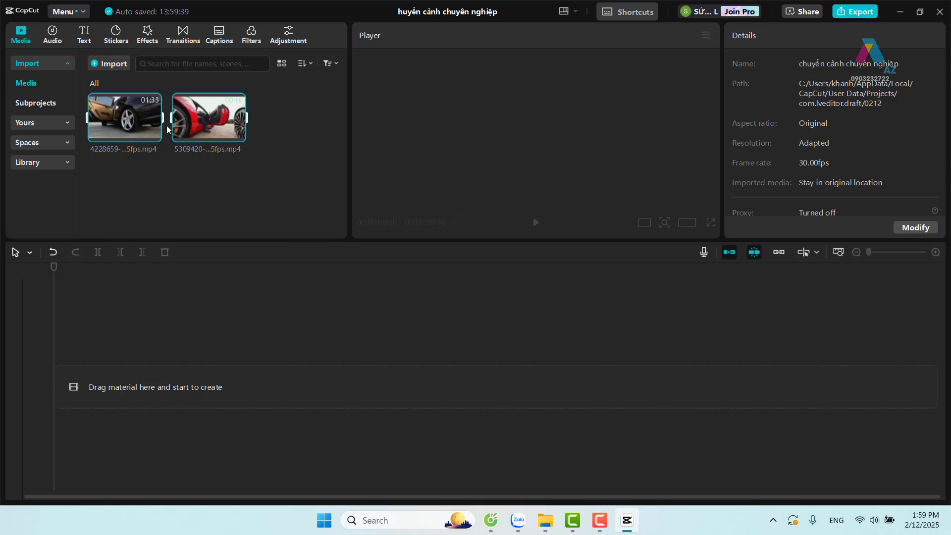
- Preview both car videos, then add the black car video 4228659 to the main track
left_click(123, 125)
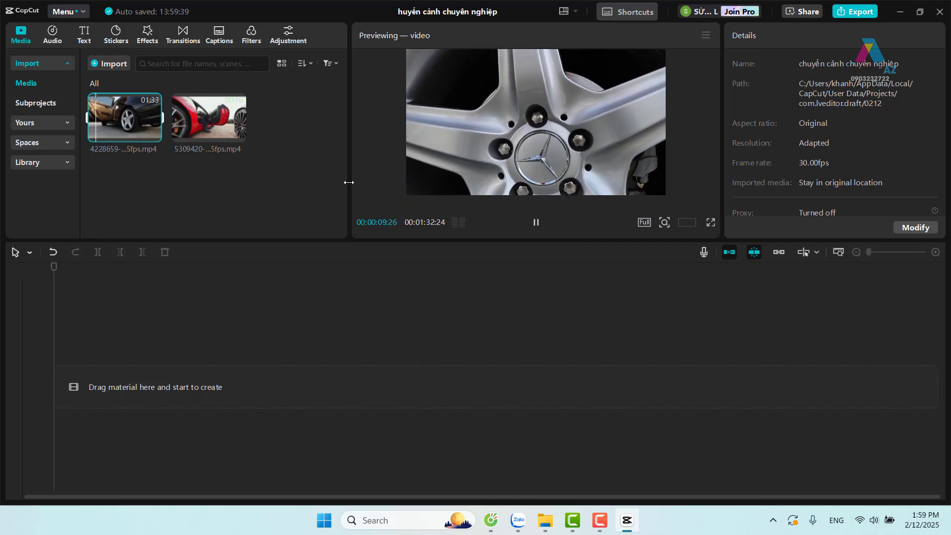
left_click(197, 128)
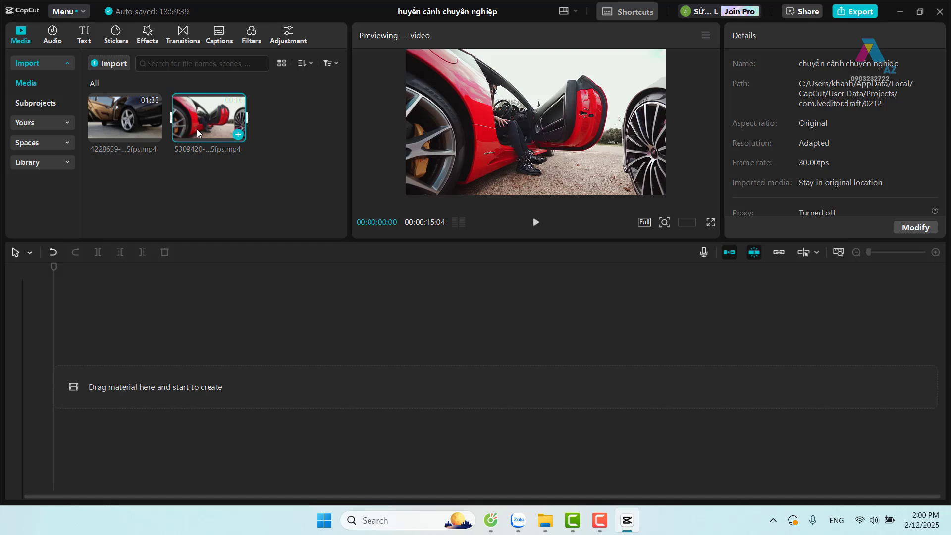
left_click(130, 130)
key("space")
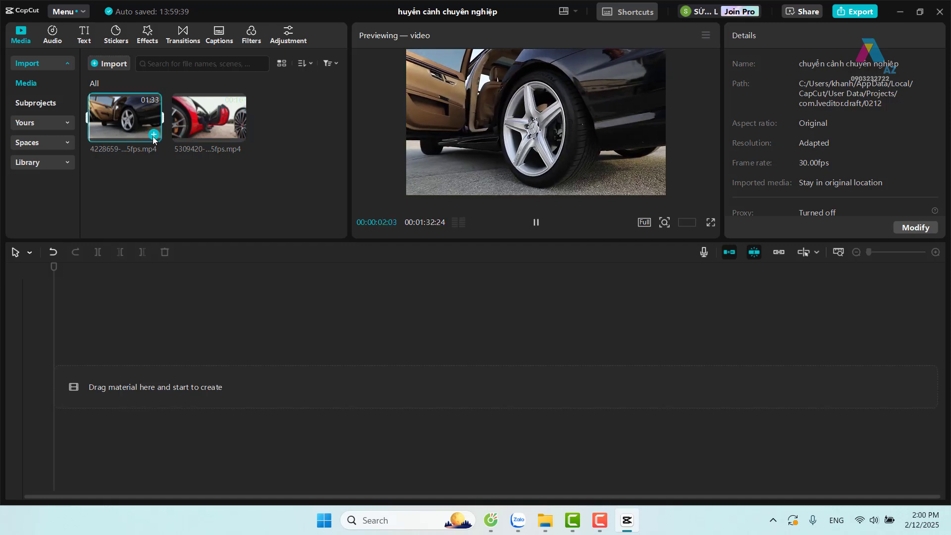
left_click(154, 135)
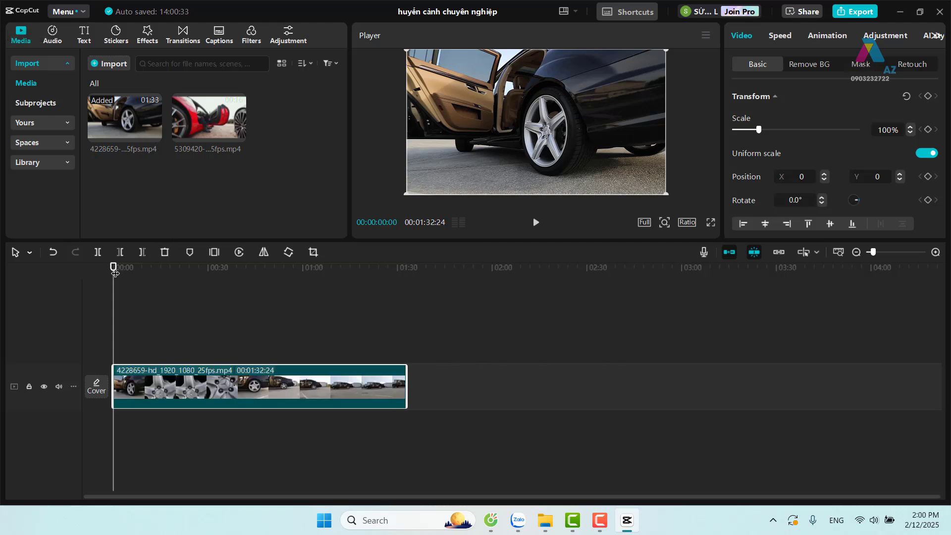
- Scrub the black car clip to find the wheel close-up near seven seconds
left_click_drag(113, 269, 140, 276)
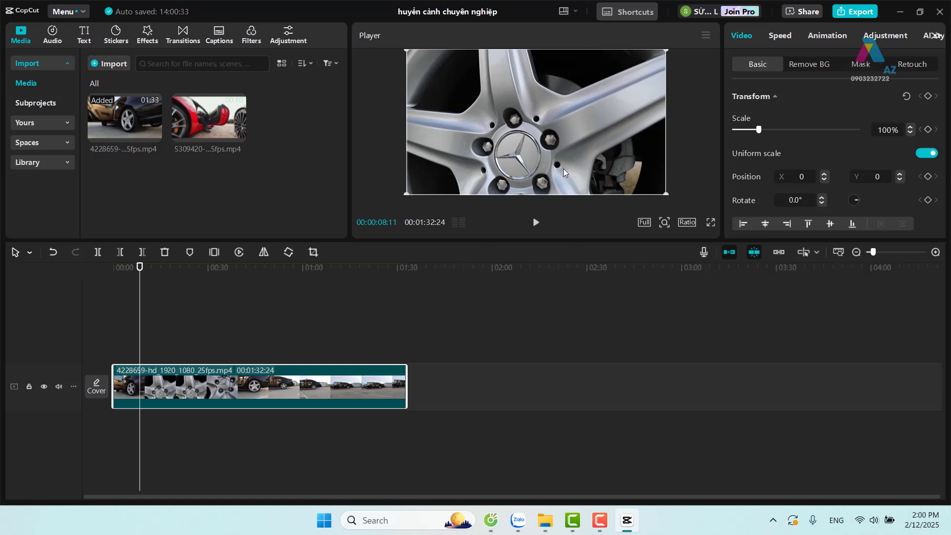
mouse_move(140, 267)
left_mouse_down()
mouse_move(150, 268)
mouse_move(135, 266)
left_mouse_up()
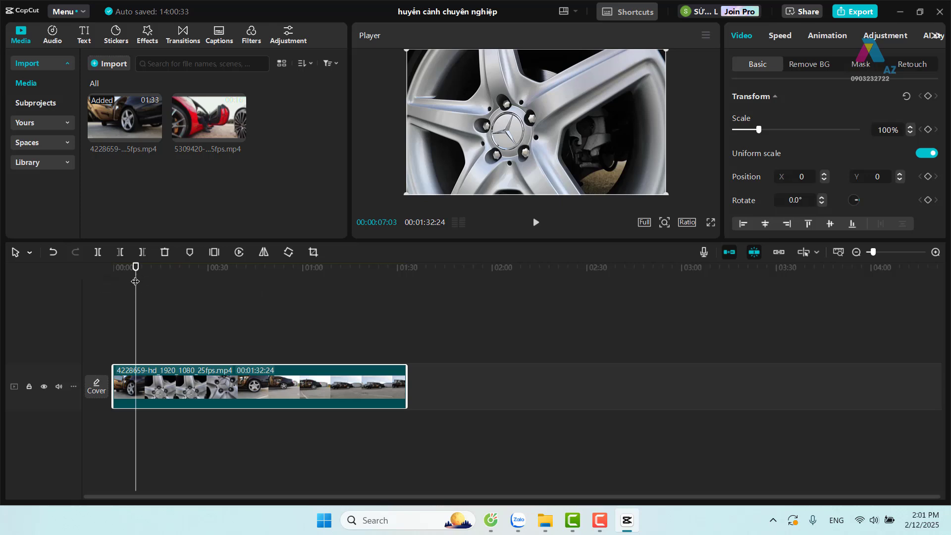
- Cut the black car clip after 00:00:07:03 and replay it with the timeline zoomed in
left_click(142, 253)
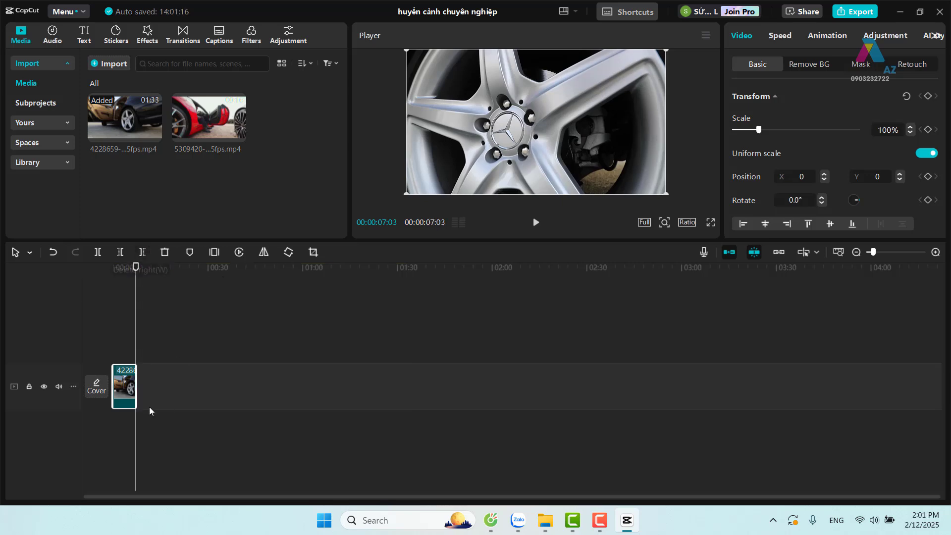
left_click(116, 270)
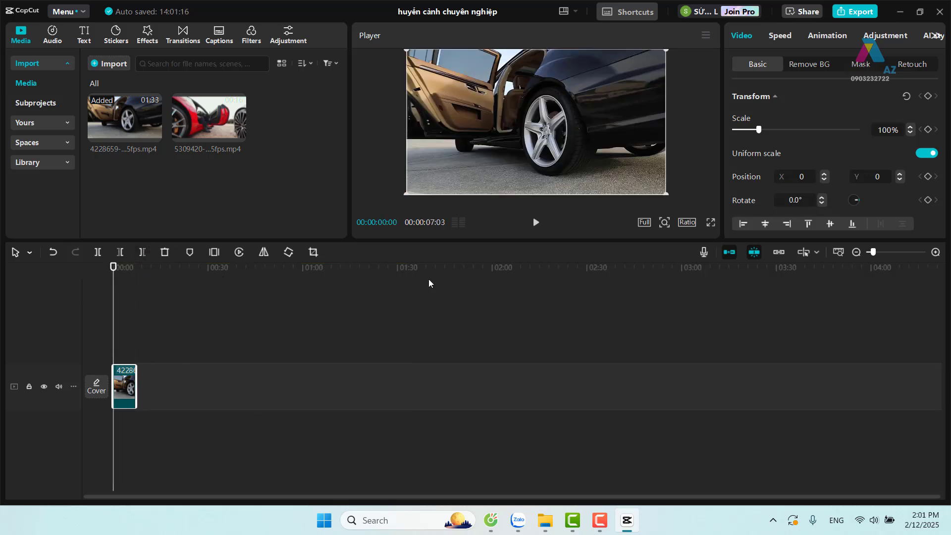
left_click(535, 222)
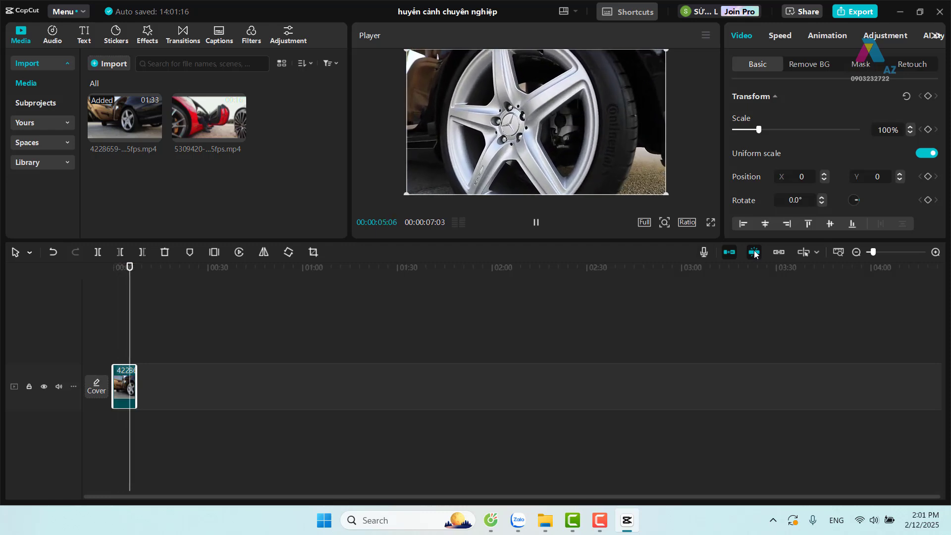
left_click_drag(873, 255, 881, 255)
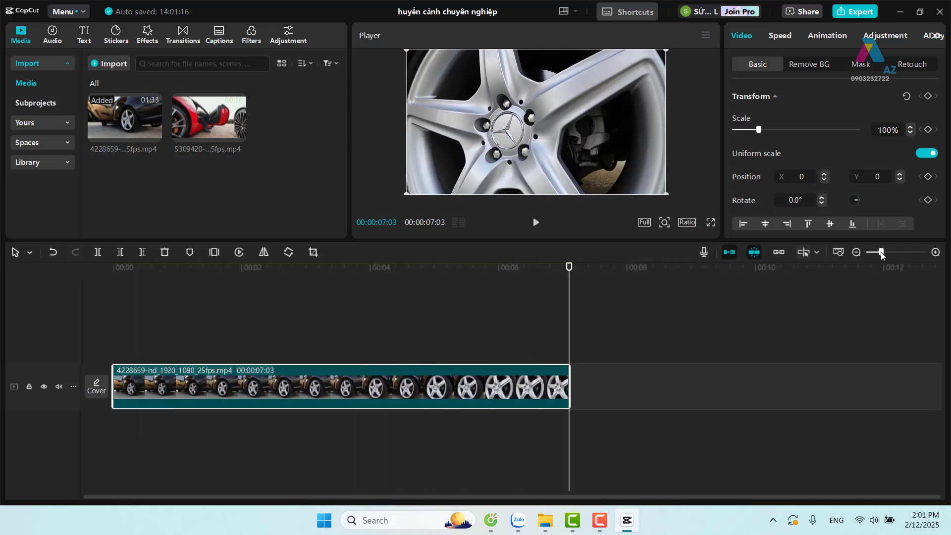
mouse_move(568, 268)
left_mouse_down()
mouse_move(96, 311)
mouse_move(538, 310)
mouse_move(57, 329)
left_mouse_up()
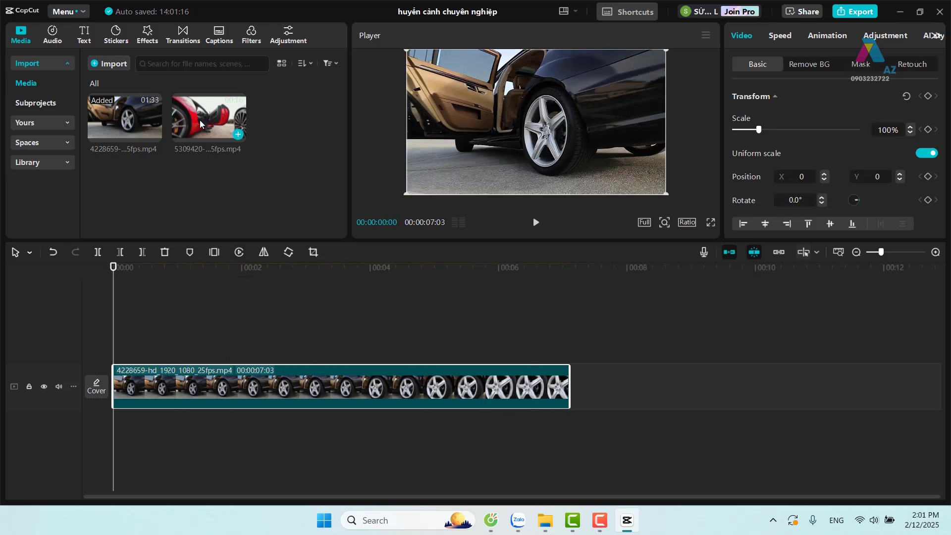
- Place the red car clip 5309420 after the black car clip and scrub through it
left_click_drag(200, 124, 585, 400)
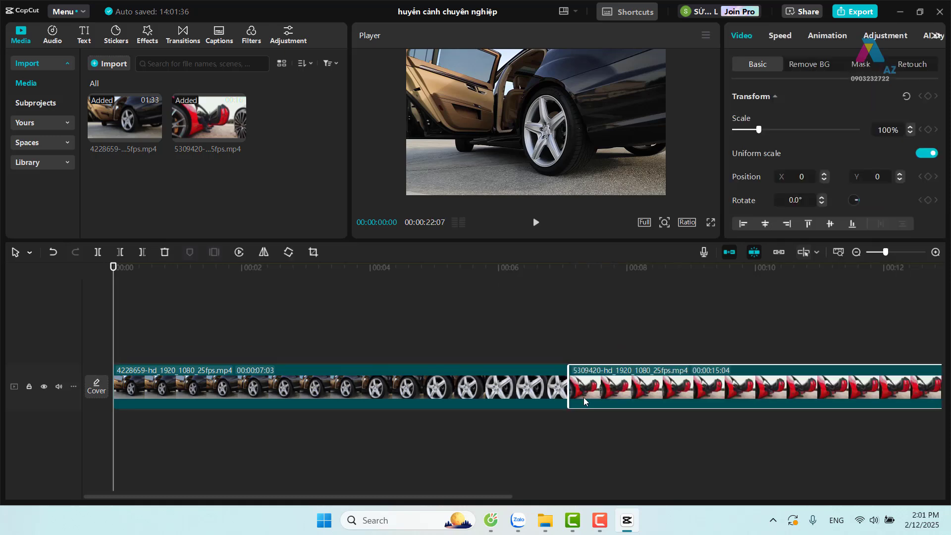
left_click_drag(884, 252, 875, 252)
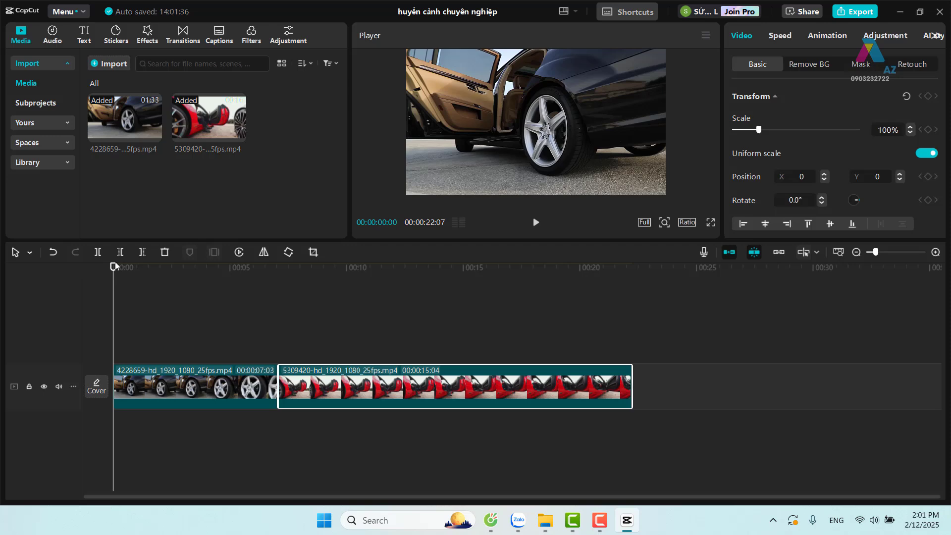
mouse_move(113, 268)
left_mouse_down()
mouse_move(487, 284)
mouse_move(453, 288)
left_mouse_up()
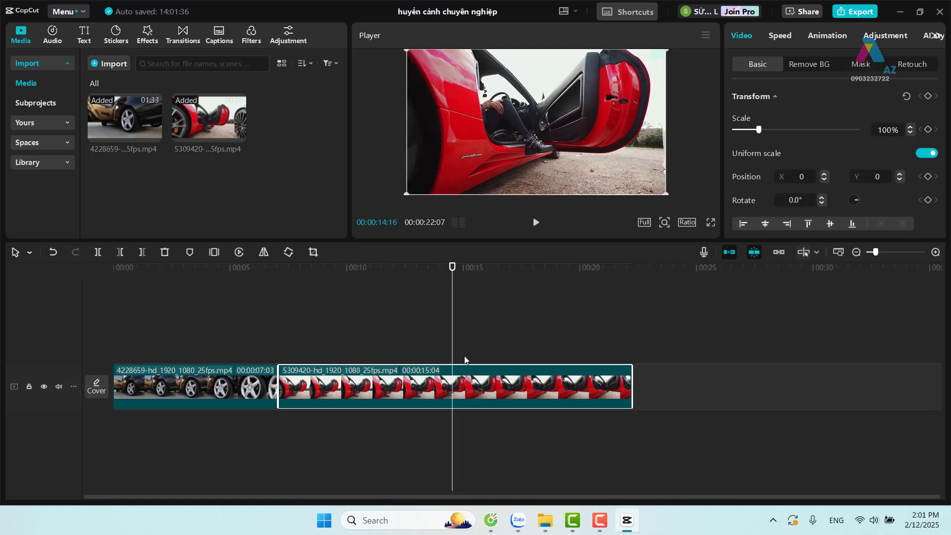
left_click_drag(449, 301, 587, 290)
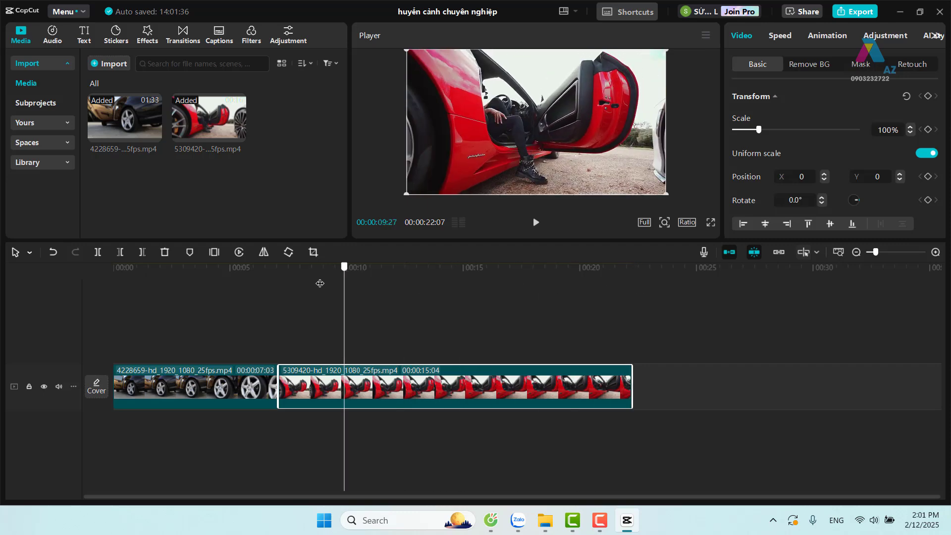
mouse_move(587, 289)
left_mouse_down()
mouse_move(388, 289)
mouse_move(467, 292)
mouse_move(162, 312)
mouse_move(65, 330)
left_mouse_up()
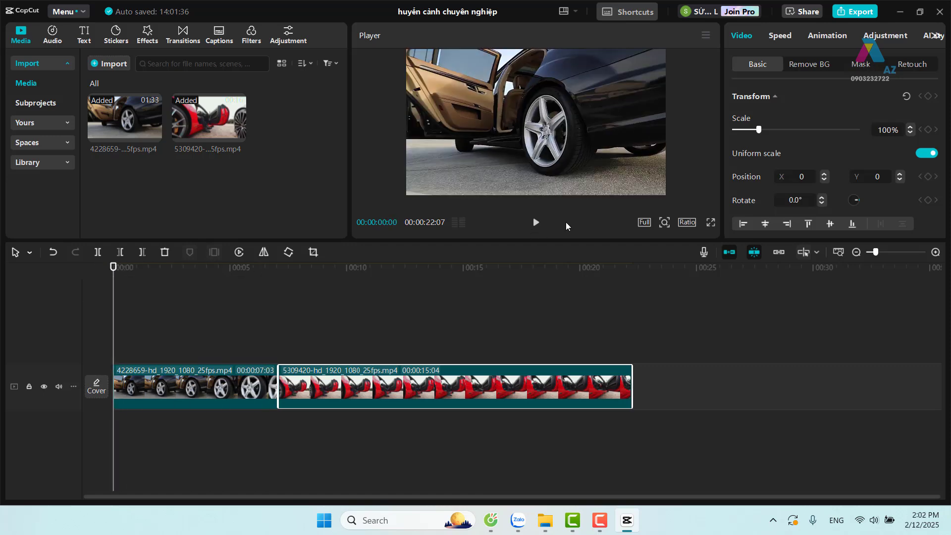
- Enlarge the preview player and play the joined 00:00:22:07 sequence
left_click_drag(570, 240, 550, 321)
key("space")
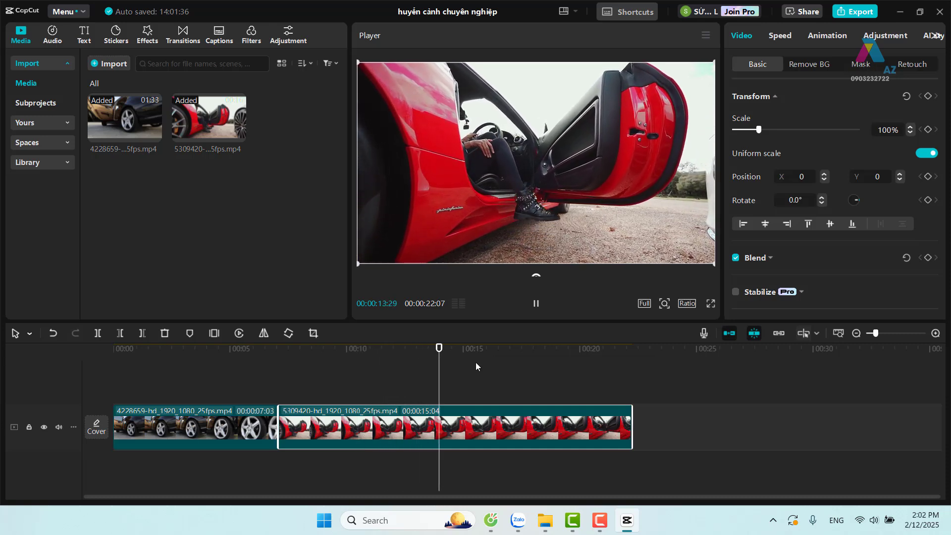
mouse_move(451, 352)
left_mouse_down()
mouse_move(232, 351)
mouse_move(105, 365)
left_mouse_up()
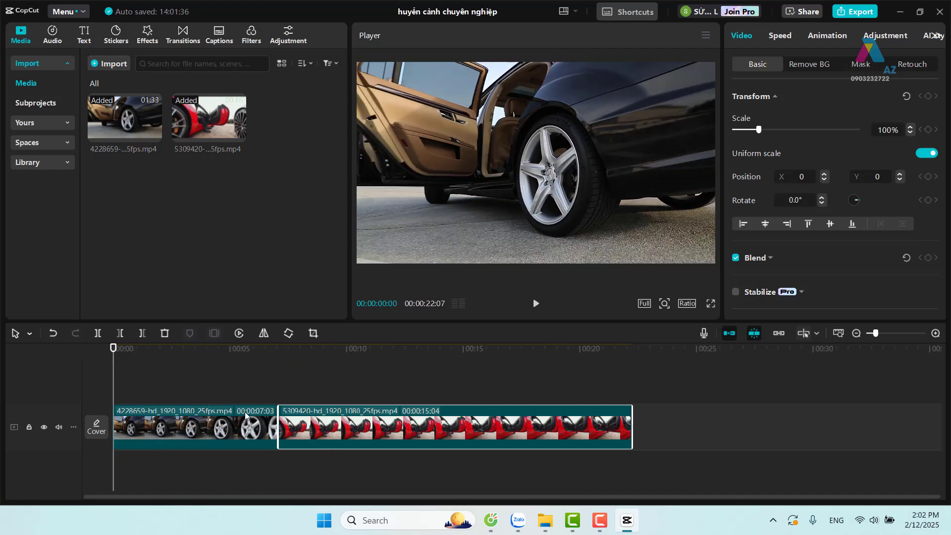
- Speed the black car clip up to 3.7x and play it back
left_click(211, 431)
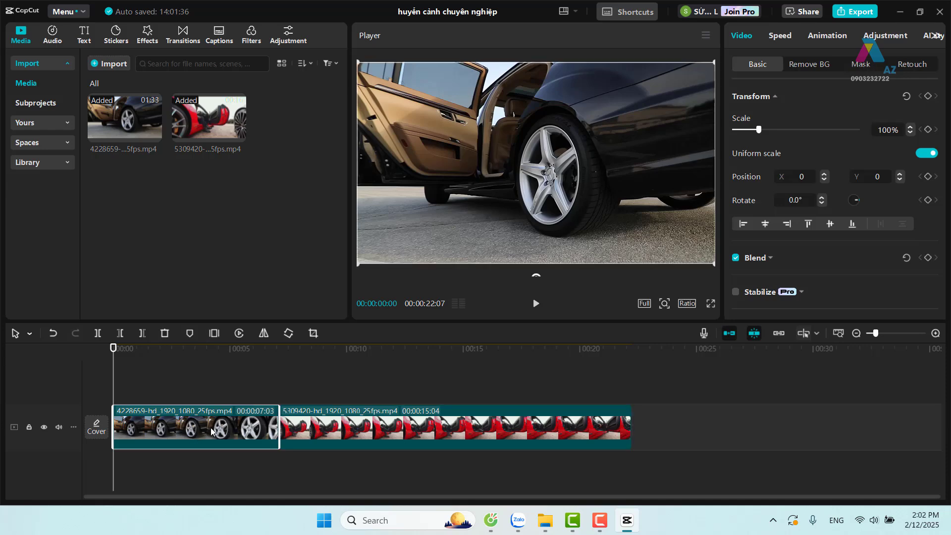
left_click(782, 36)
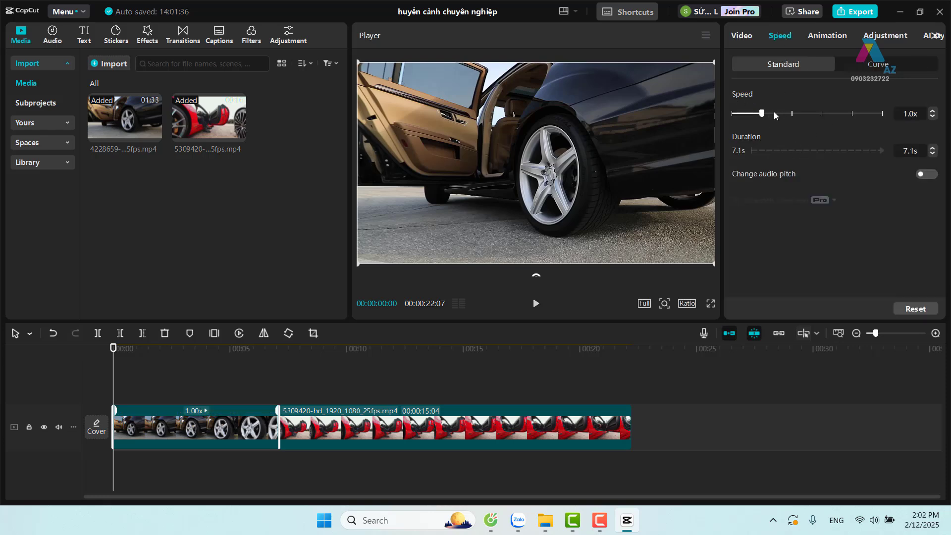
left_click_drag(809, 115, 809, 114)
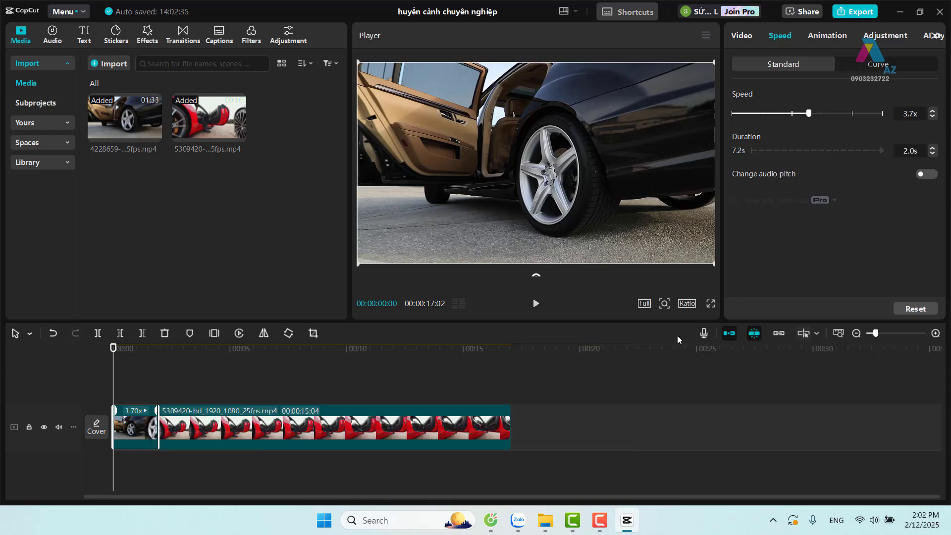
left_click(536, 304)
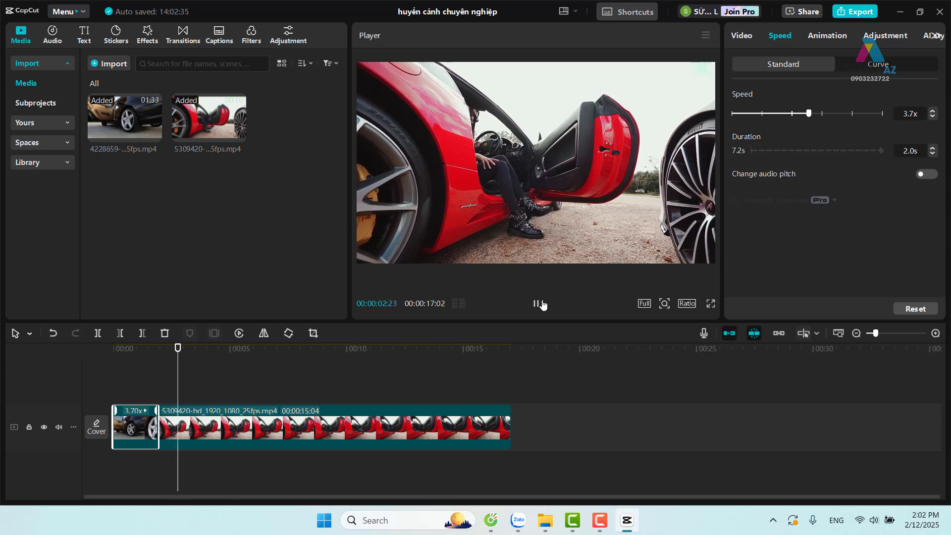
left_click(537, 304)
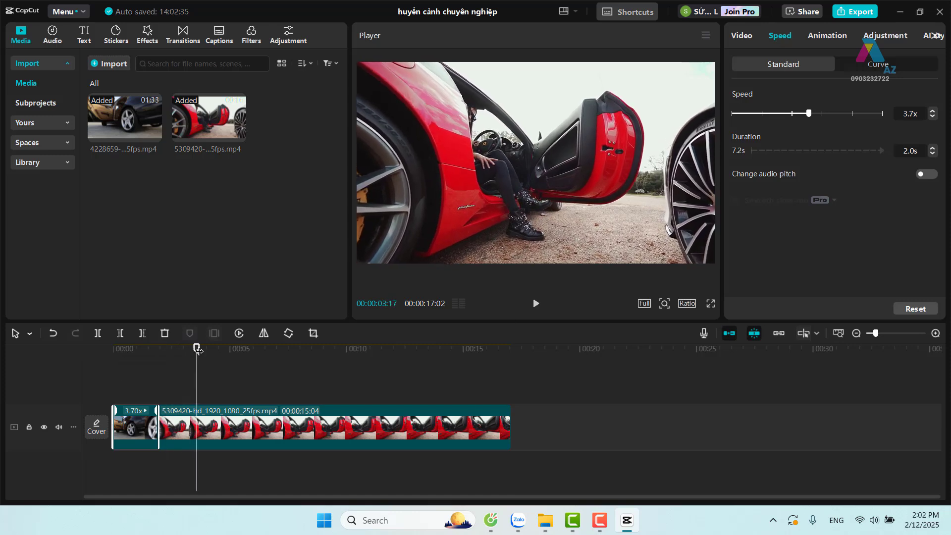
left_click_drag(198, 350, 131, 349)
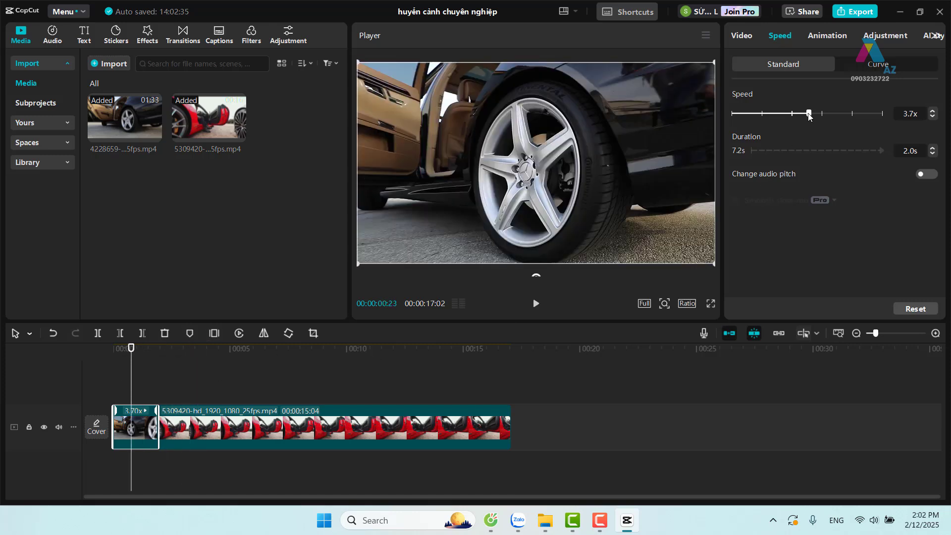
- Preview the black car clip slowed to 0.1x, then return it to 1.0x
left_click_drag(808, 114, 724, 111)
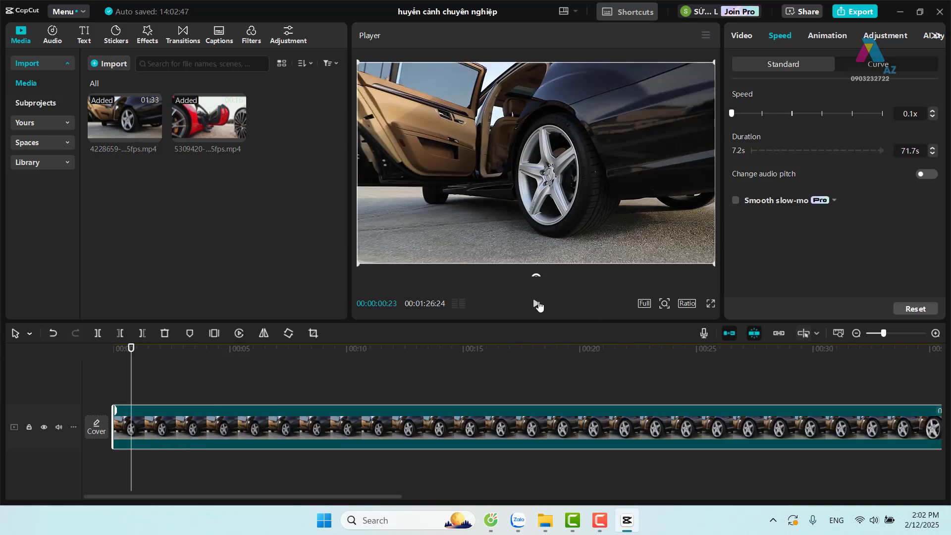
left_click(537, 304)
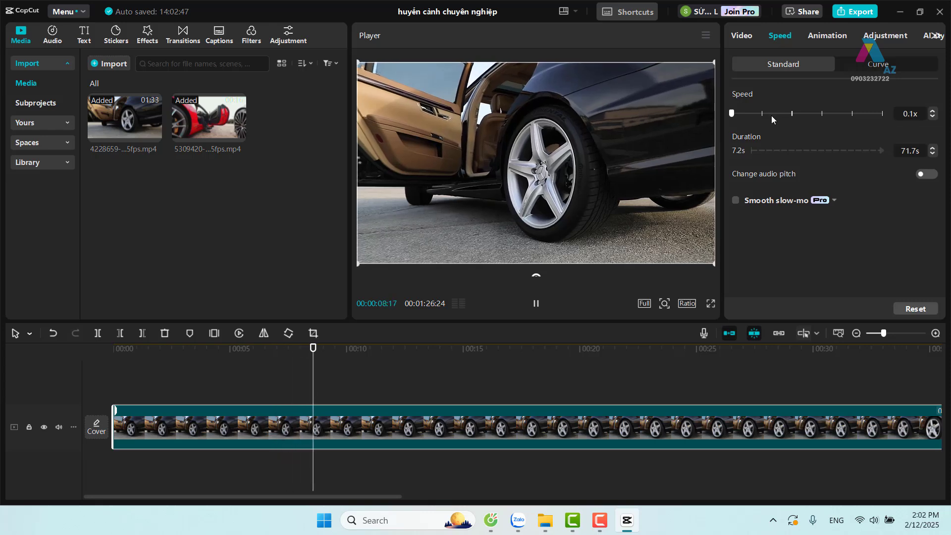
left_click(535, 304)
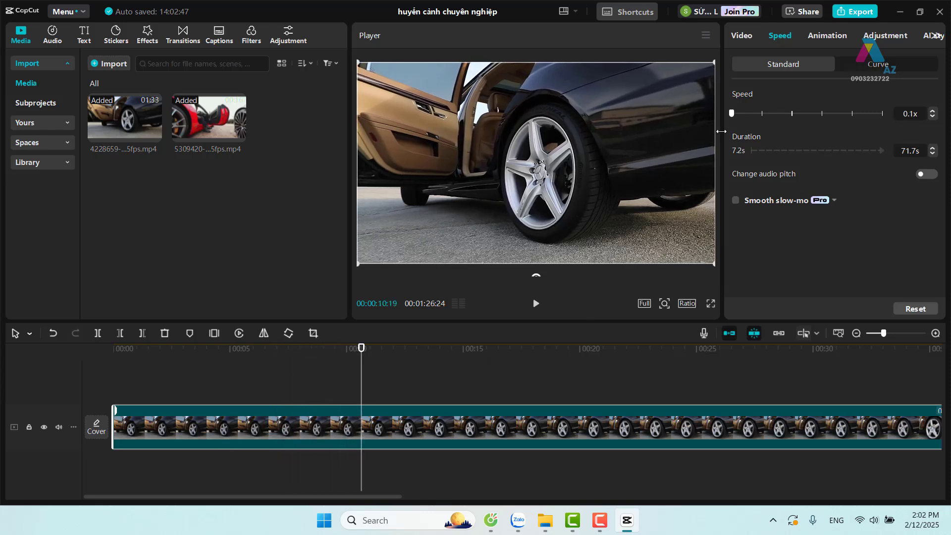
left_click(762, 113)
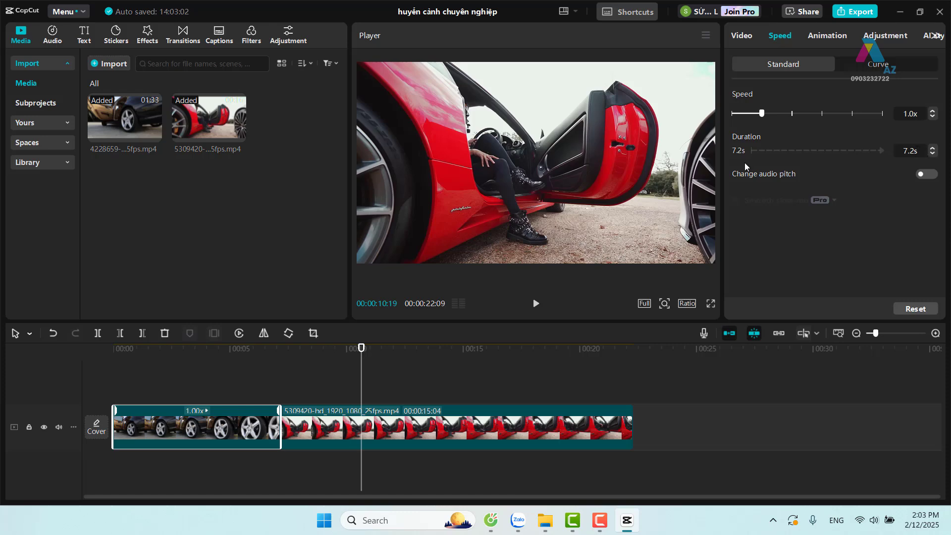
- Try shortening the clip to about 5.2s, then restore 1.0x speed at 7.2s
left_click(934, 154)
left_click(933, 154)
left_click(933, 153)
left_click(933, 154)
left_click(933, 154)
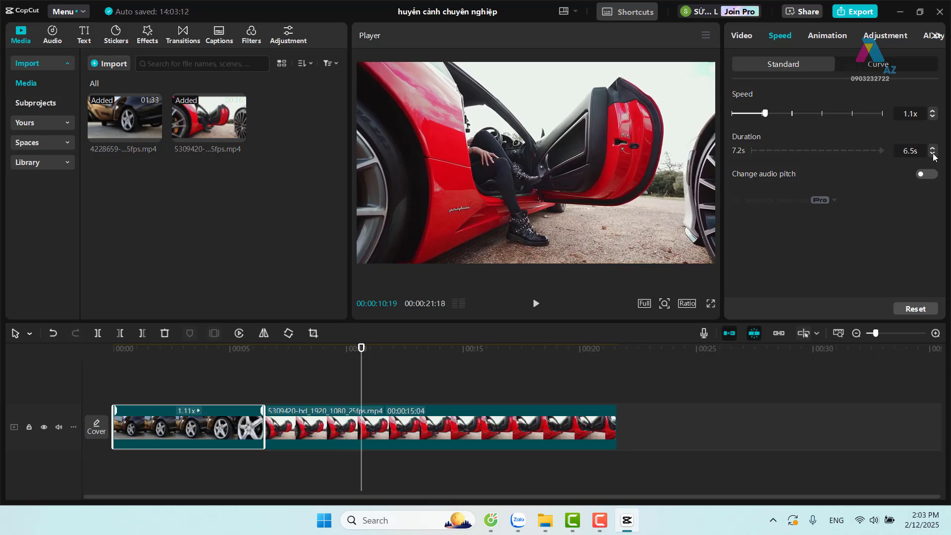
left_click(933, 153)
left_click(933, 153)
left_click(933, 153)
left_click(933, 153)
left_click(933, 153)
left_click(933, 154)
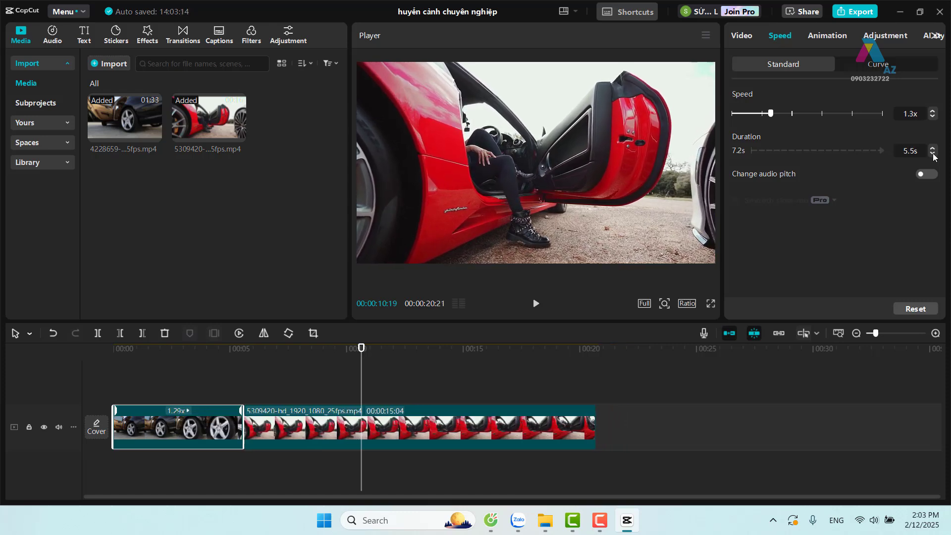
left_click(933, 153)
left_click(933, 154)
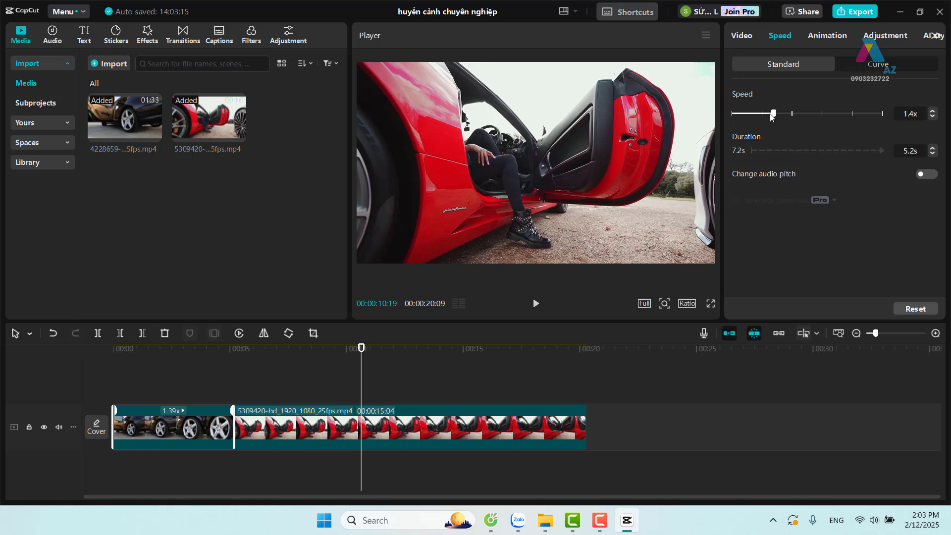
left_click_drag(772, 114, 761, 114)
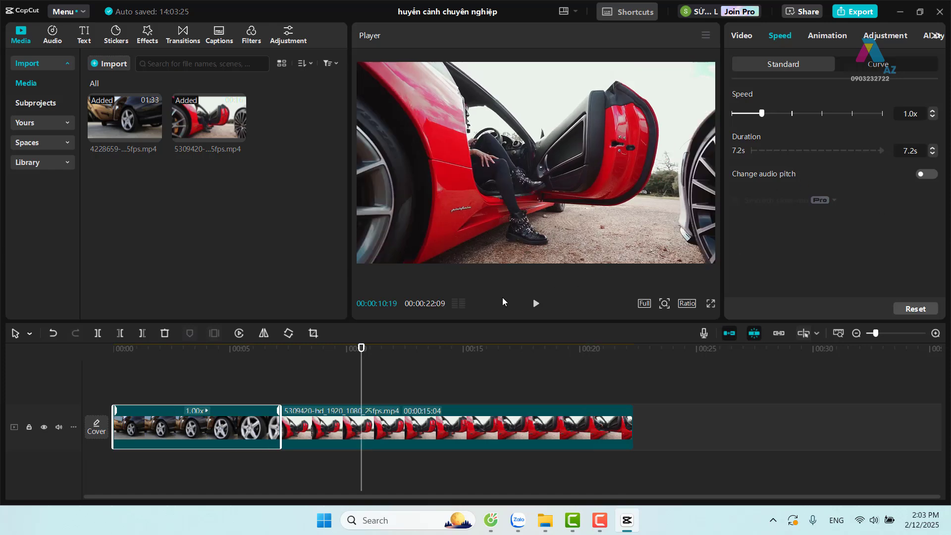
left_click_drag(361, 347, 281, 347)
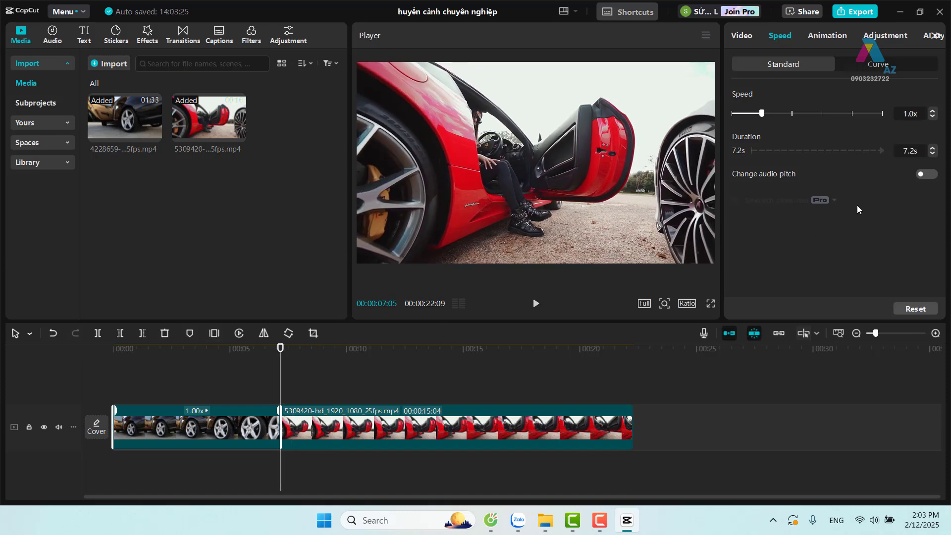
- Apply the Flash out speed curve to the black car clip
left_click(885, 68)
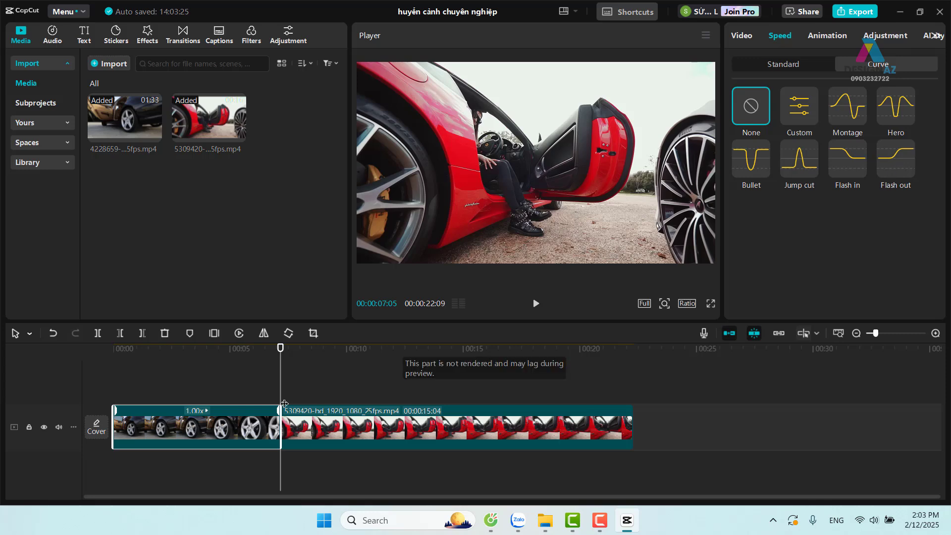
left_click(896, 162)
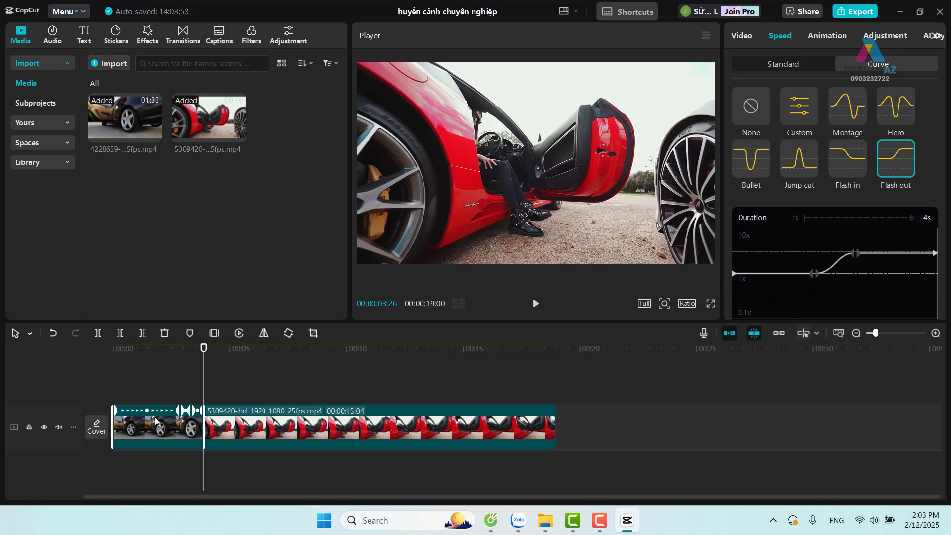
mouse_move(194, 380)
left_mouse_down()
mouse_move(165, 382)
mouse_move(191, 376)
mouse_move(183, 376)
left_mouse_up()
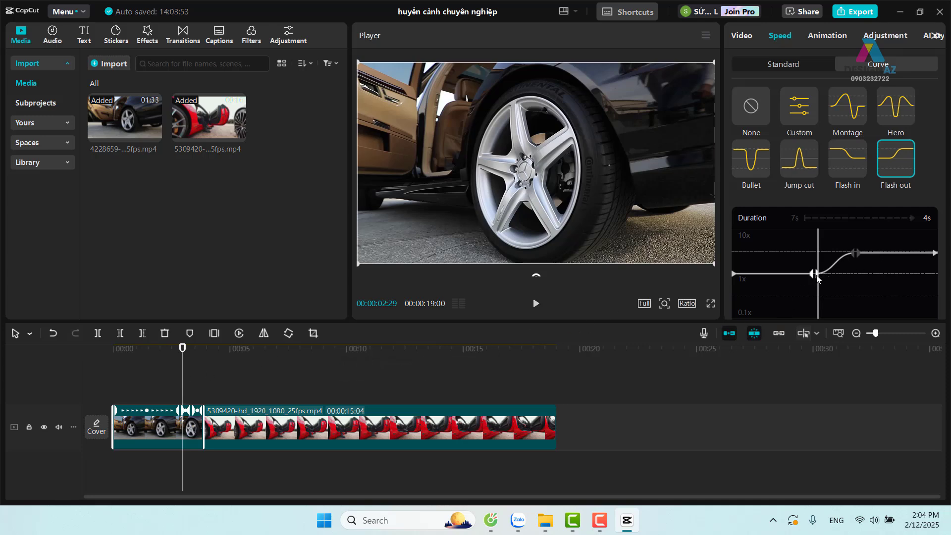
- Edit the curve: delete a point, hold 1x in the middle, raise the end to 10x
scroll(884, 284, "down", 2)
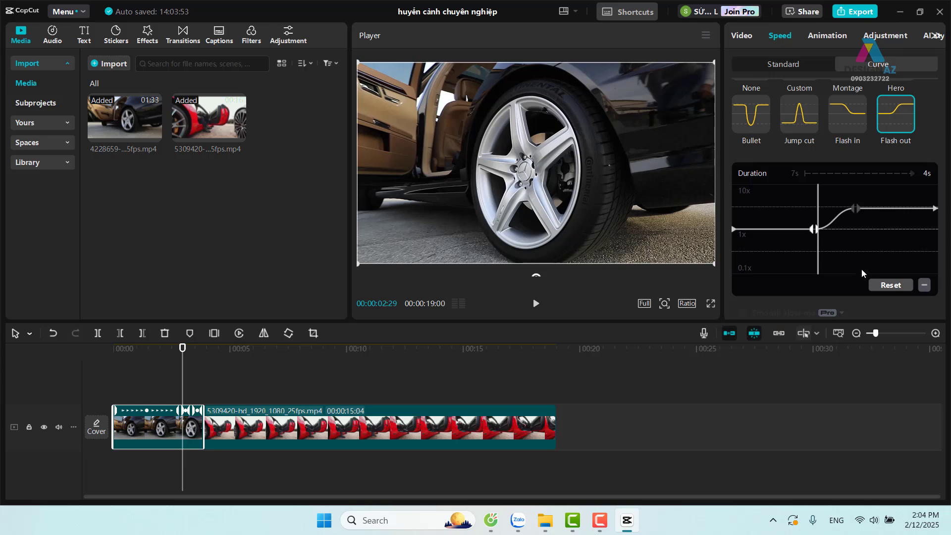
left_click(924, 285)
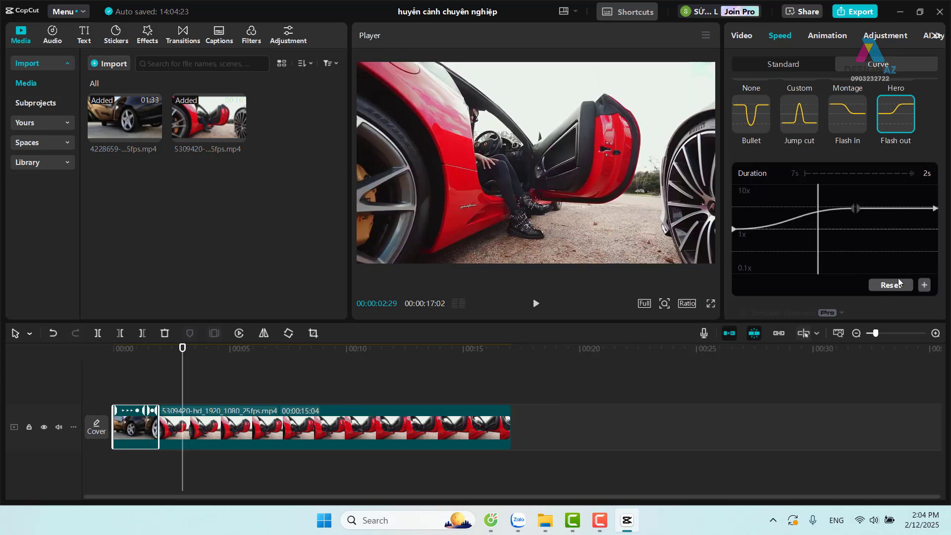
left_click(855, 208)
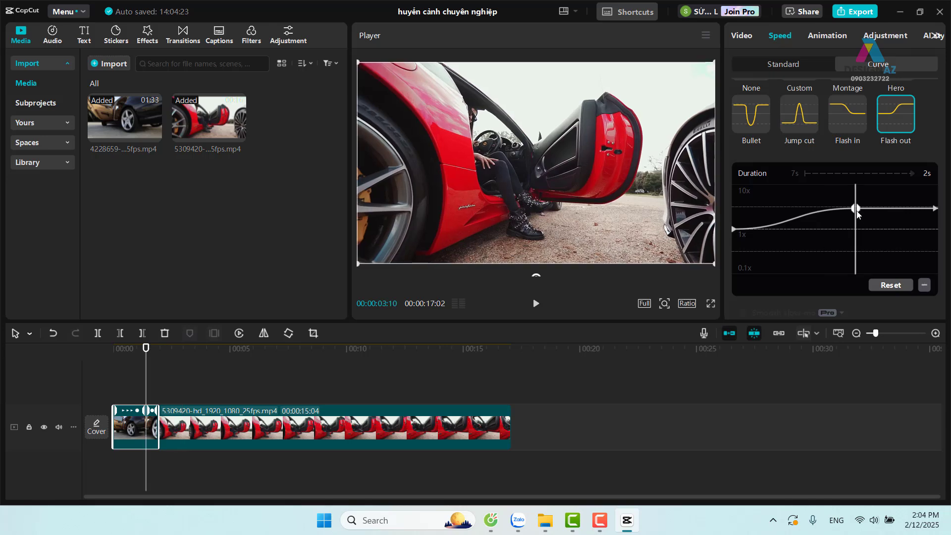
left_click_drag(855, 208, 857, 229)
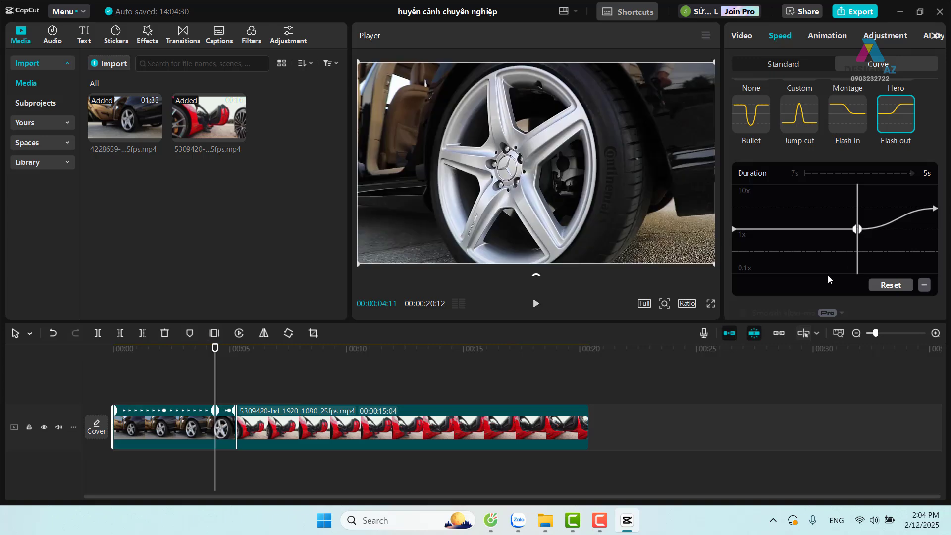
mouse_move(857, 194)
left_mouse_down()
mouse_move(825, 213)
mouse_move(882, 211)
mouse_move(857, 213)
left_mouse_up()
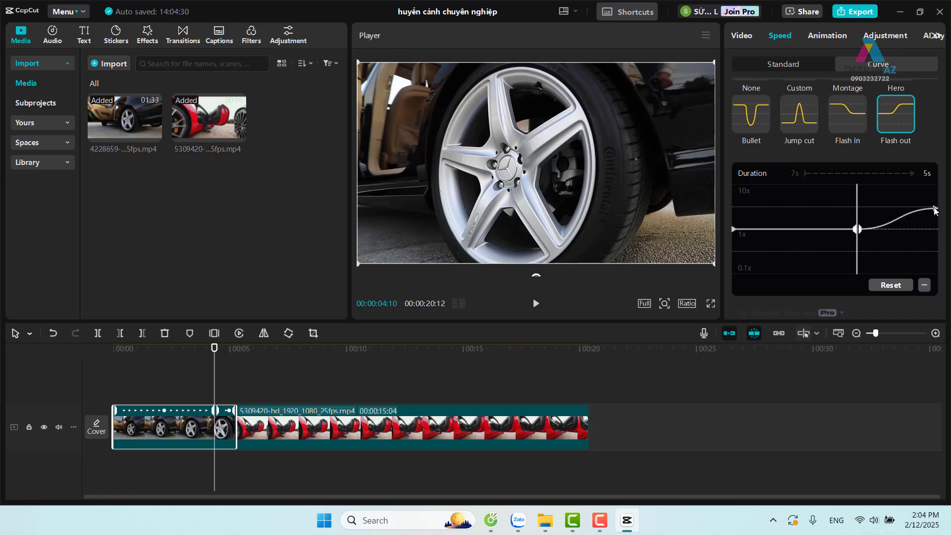
left_click_drag(934, 211, 935, 185)
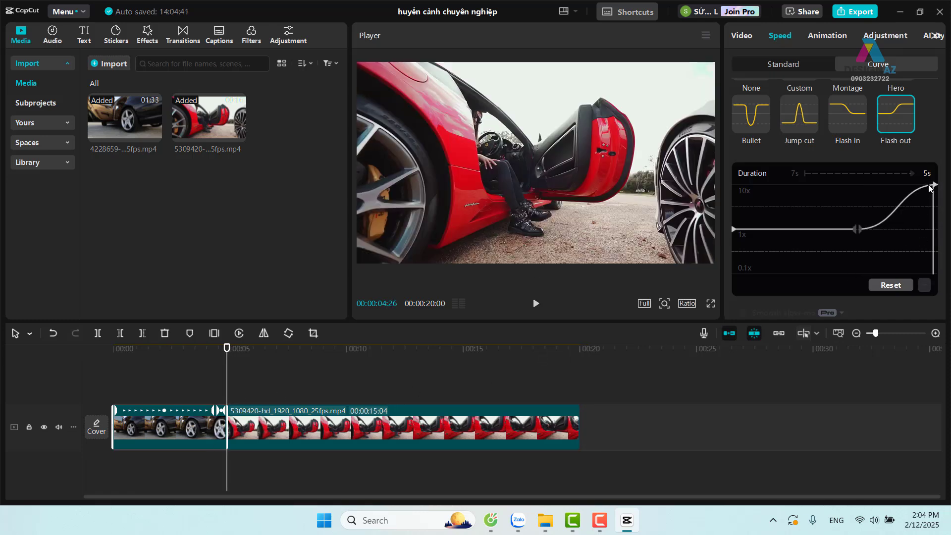
left_click_drag(856, 207, 730, 210)
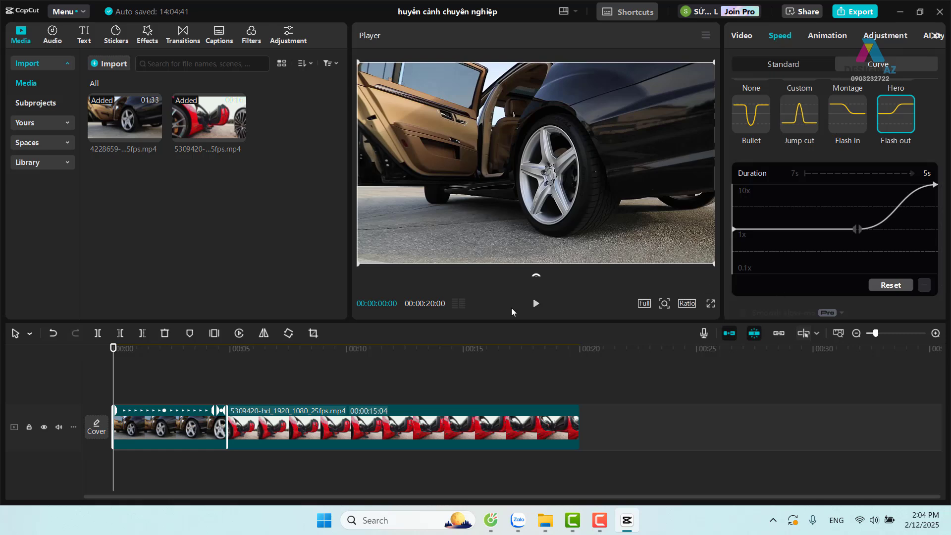
- Play the ramped sequence, rewind to about six seconds, and select the red car clip
left_click(536, 304)
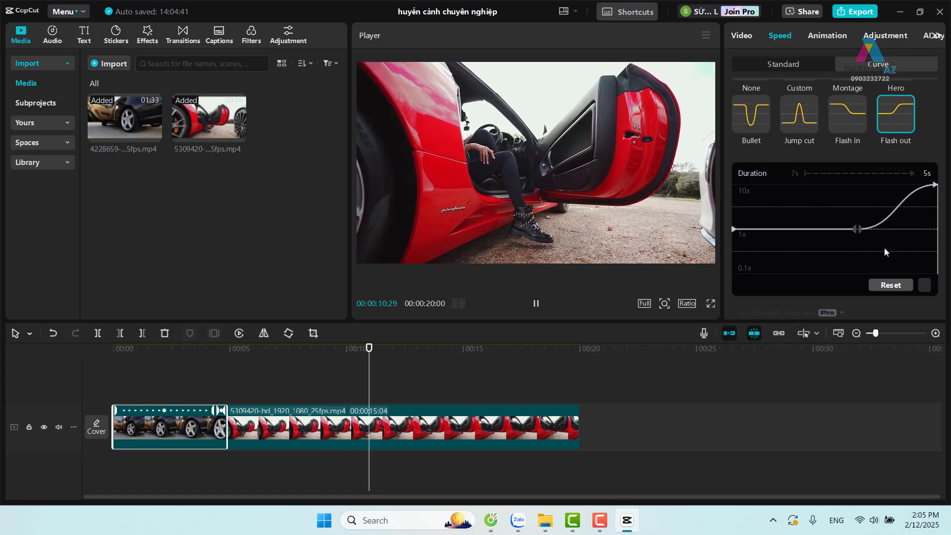
left_click_drag(401, 354, 227, 350)
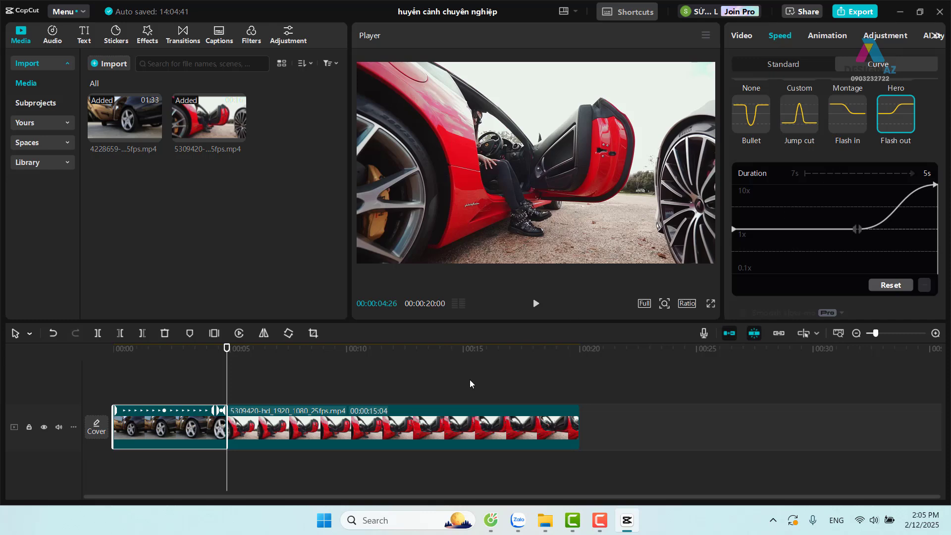
left_click(433, 426)
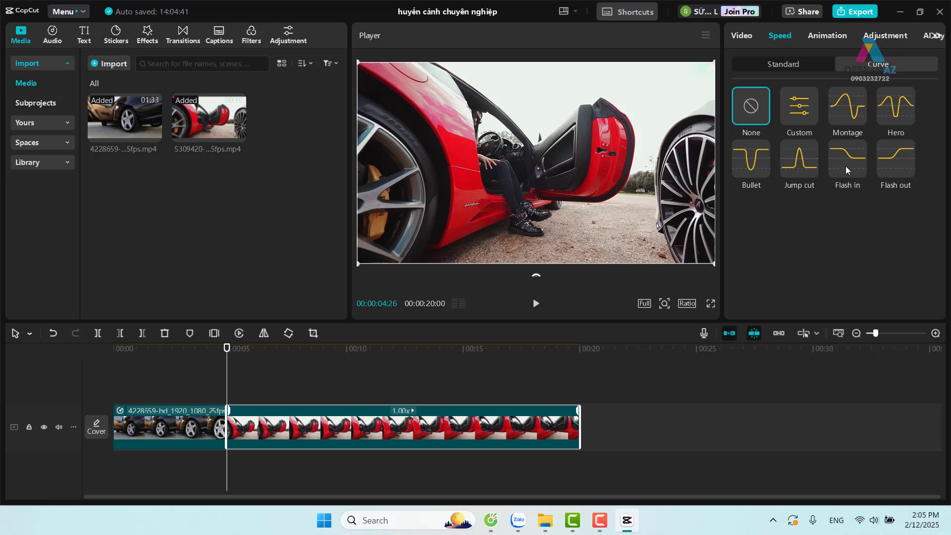
left_click(845, 166)
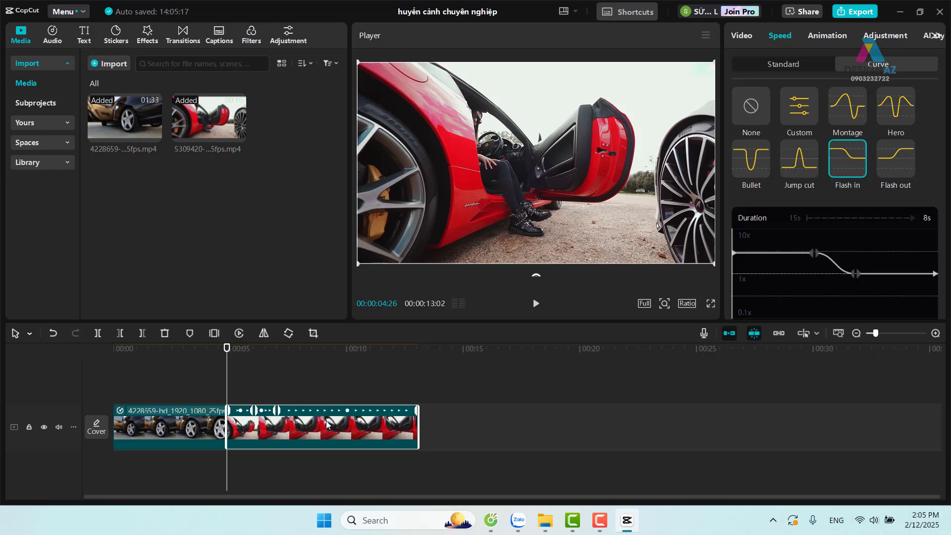
left_click(852, 276)
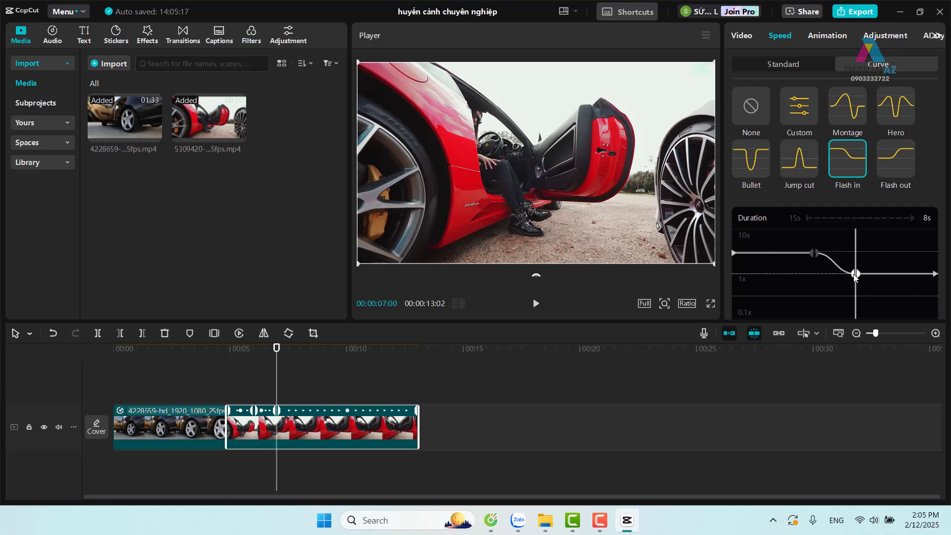
left_click(856, 275)
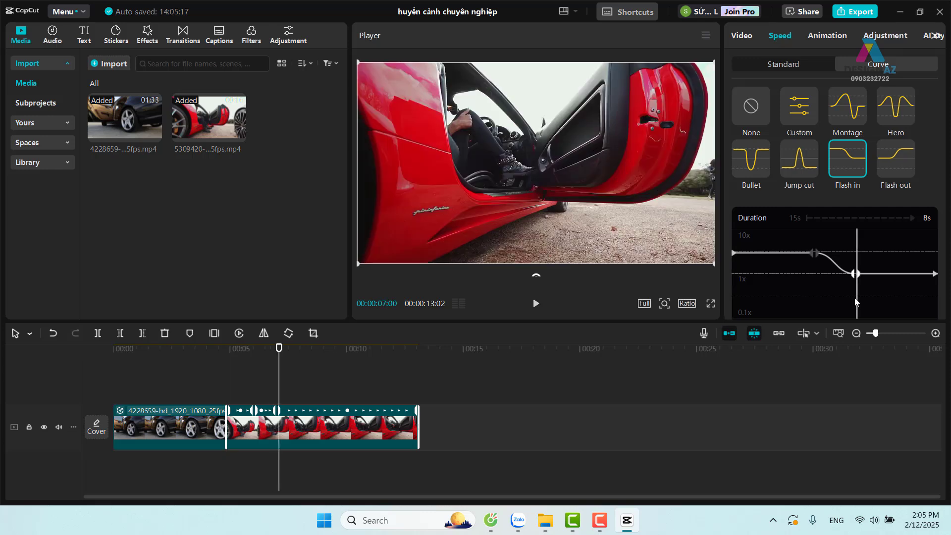
scroll(876, 284, "down", 2)
left_click(924, 285)
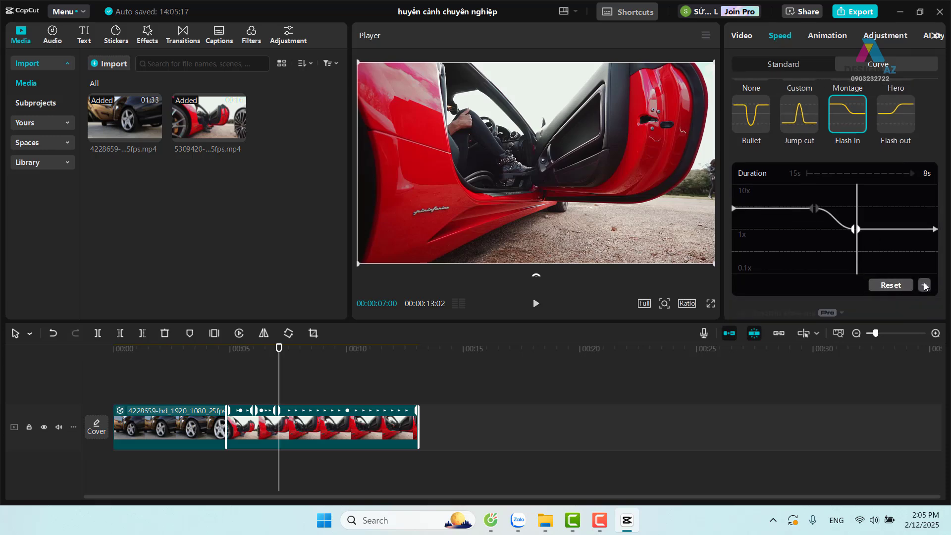
left_click_drag(816, 209, 818, 229)
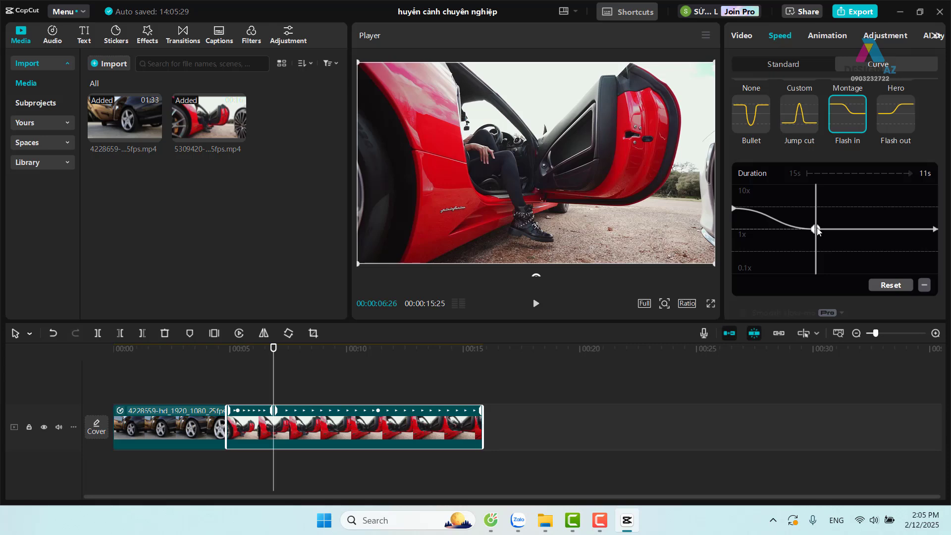
left_click_drag(732, 209, 732, 183)
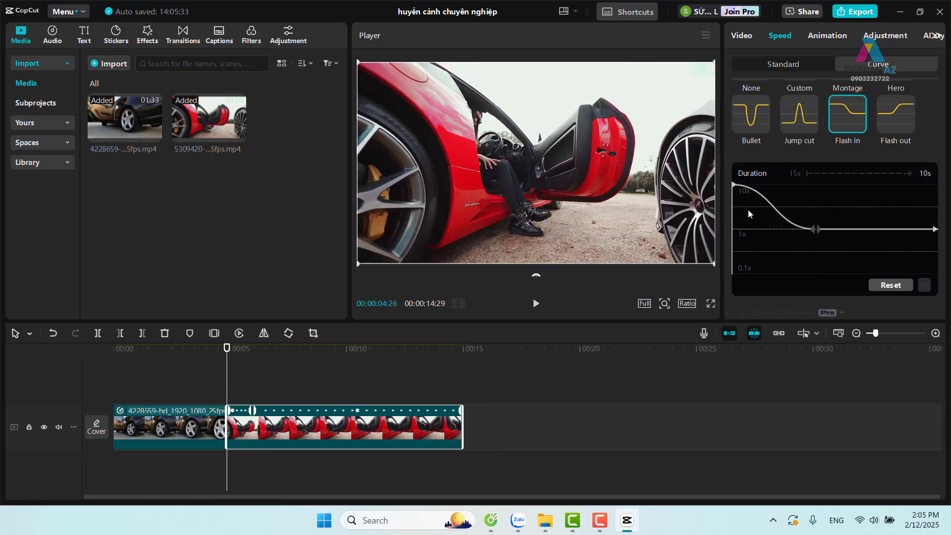
mouse_move(227, 348)
left_mouse_down()
mouse_move(182, 349)
mouse_move(248, 336)
left_mouse_up()
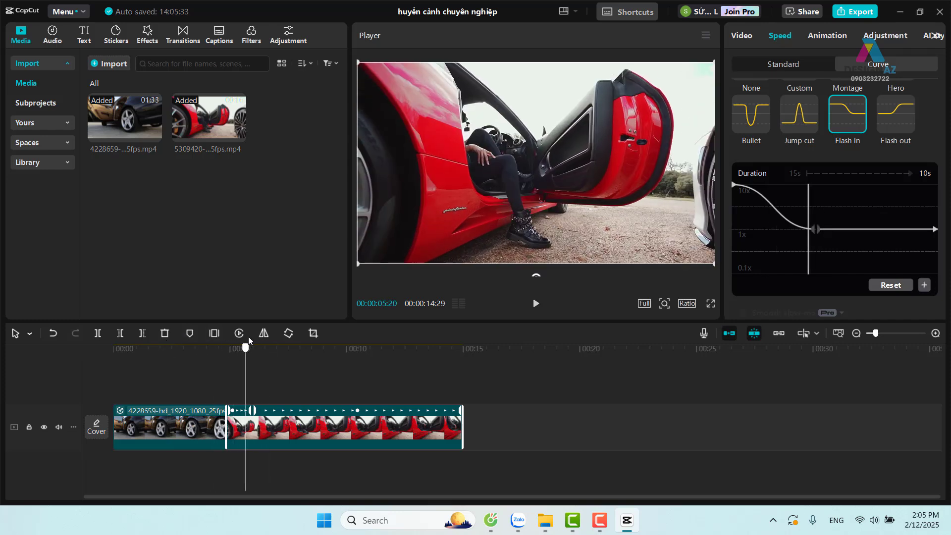
left_click_drag(249, 337, 107, 345)
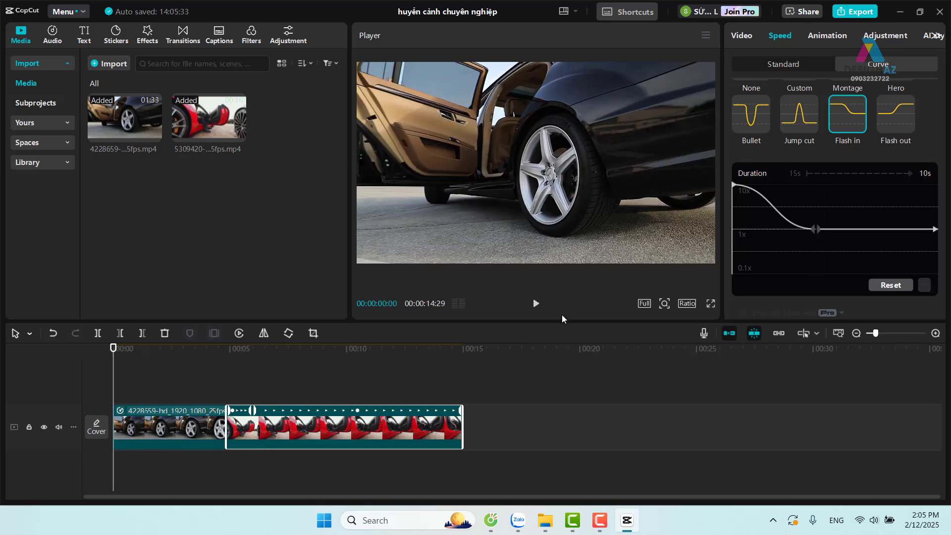
- Play the 00:00:14:29 ramped sequence twice from the start, then deselect the red car clip
left_click(535, 303)
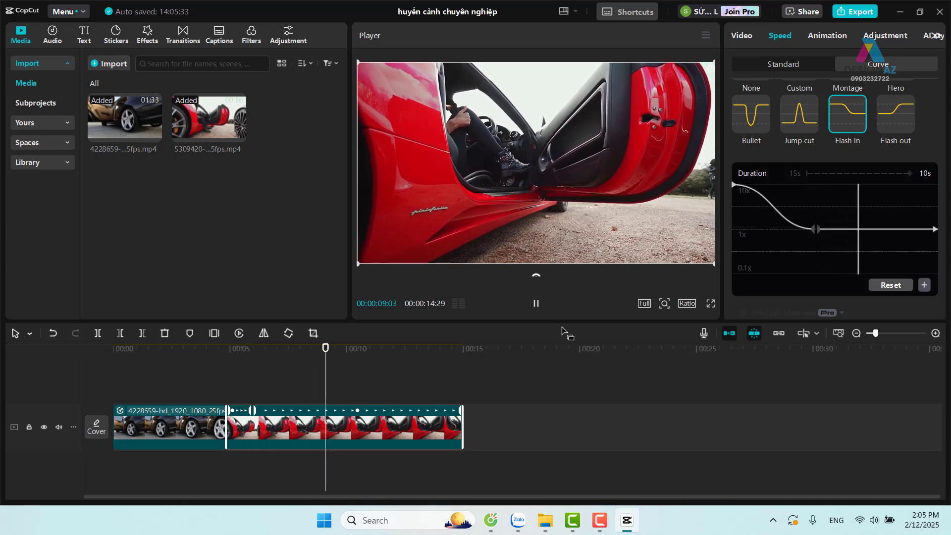
left_click(892, 197)
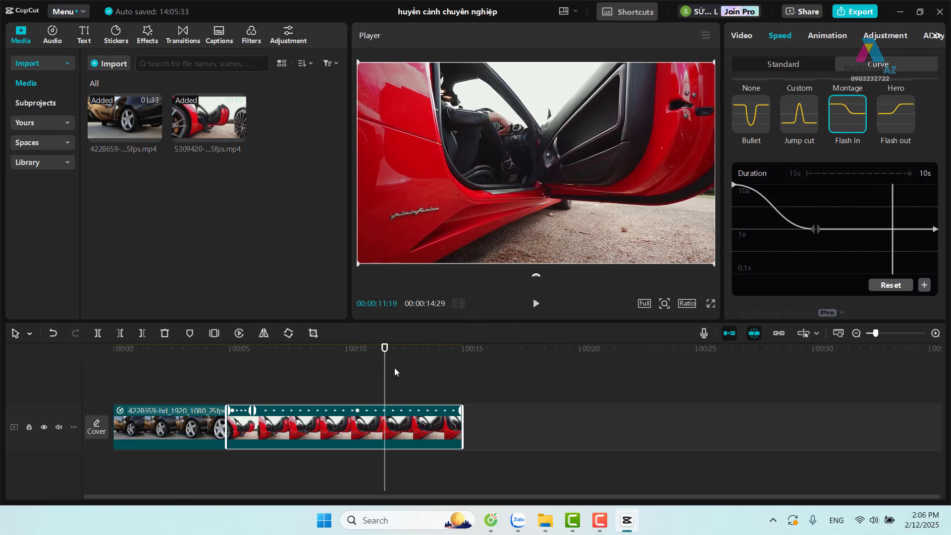
left_click_drag(385, 347, 113, 349)
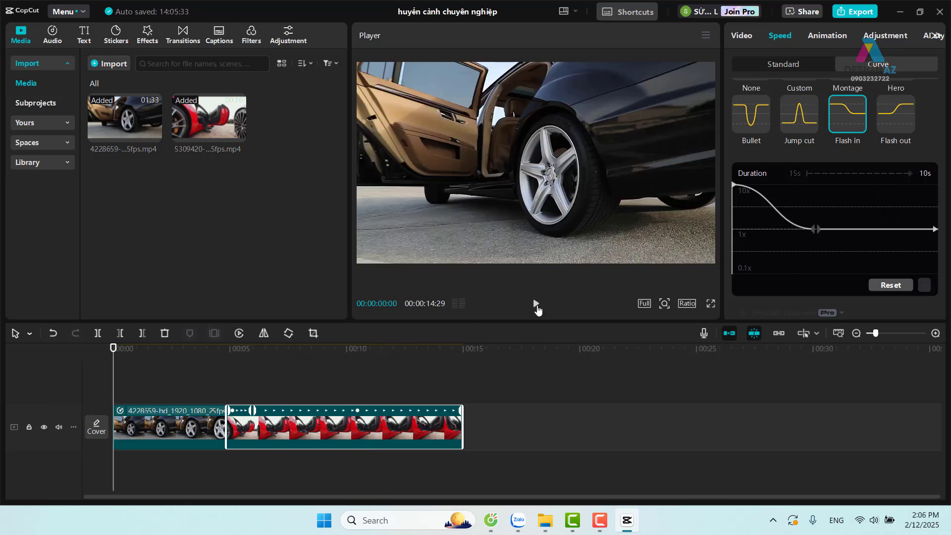
left_click(536, 304)
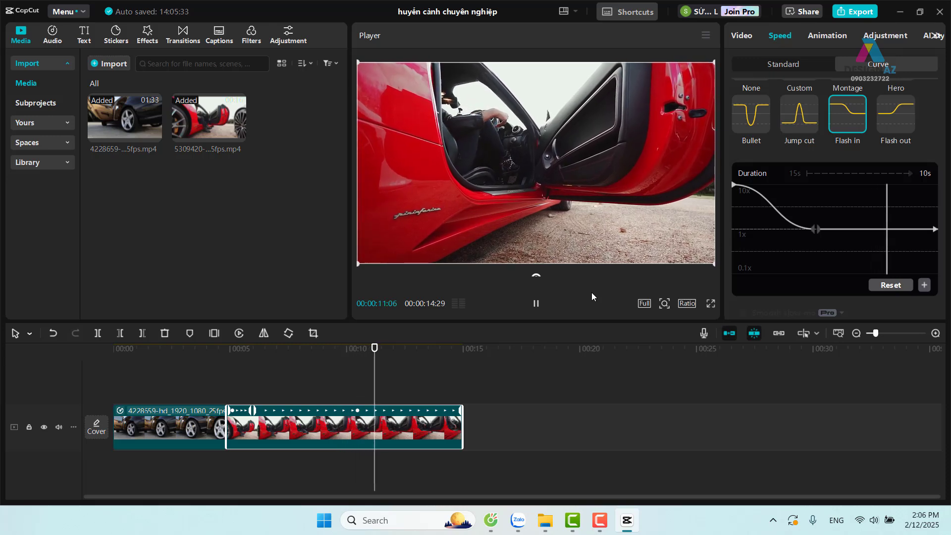
left_click(292, 374)
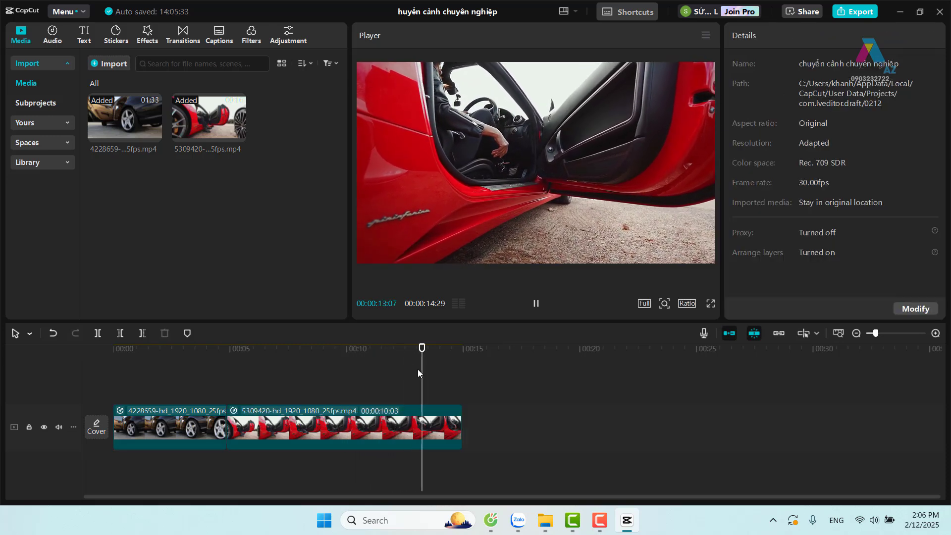
- Select the black car and red car clips and merge them into Compound clip1
left_click_drag(432, 377, 100, 391)
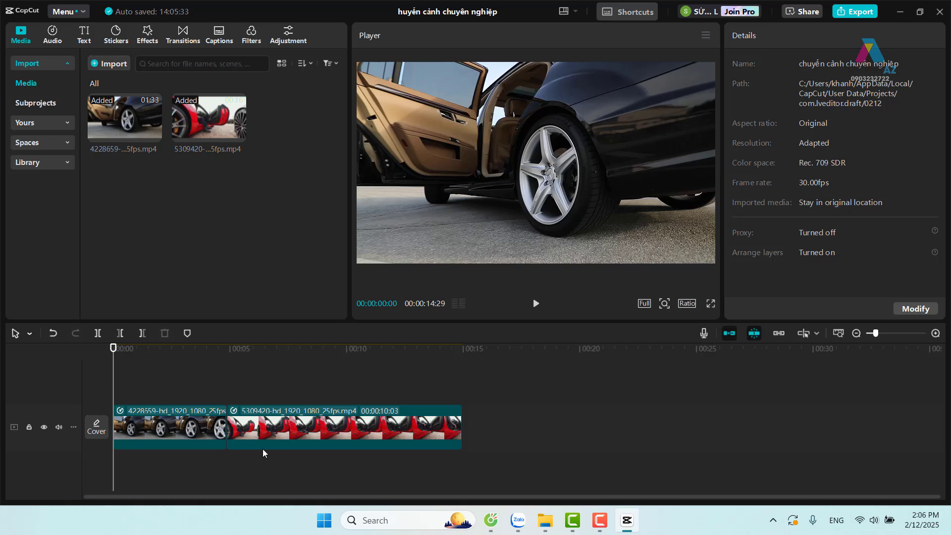
left_click(195, 426)
left_click(294, 433, "ctrl")
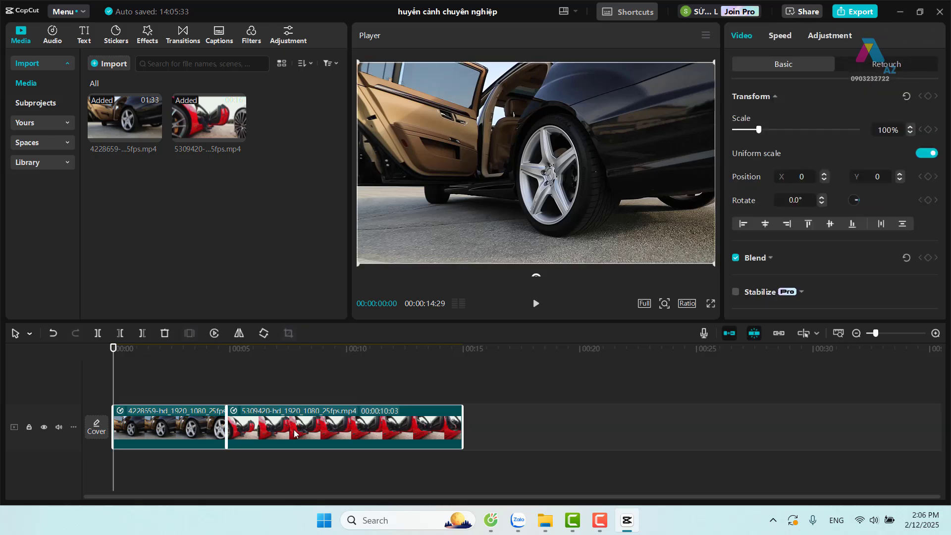
right_click(294, 427)
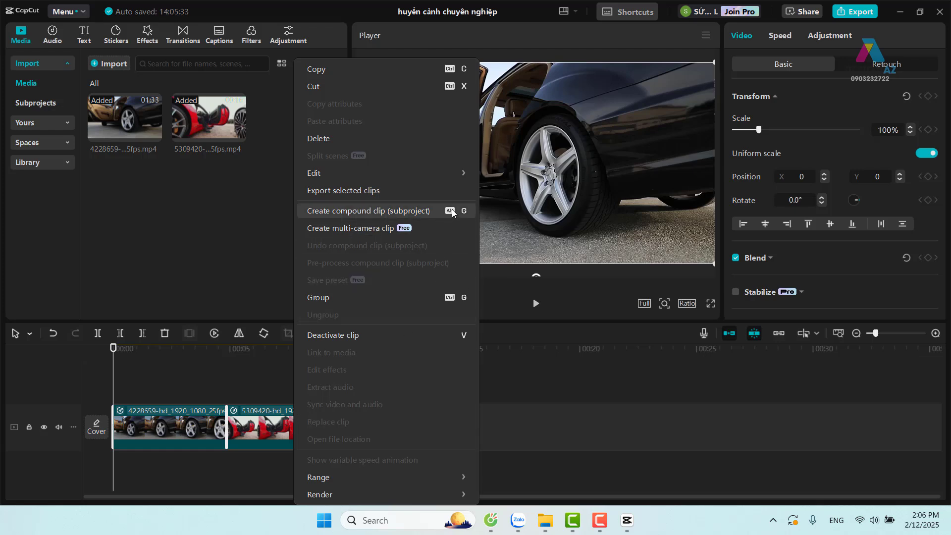
left_click(421, 213)
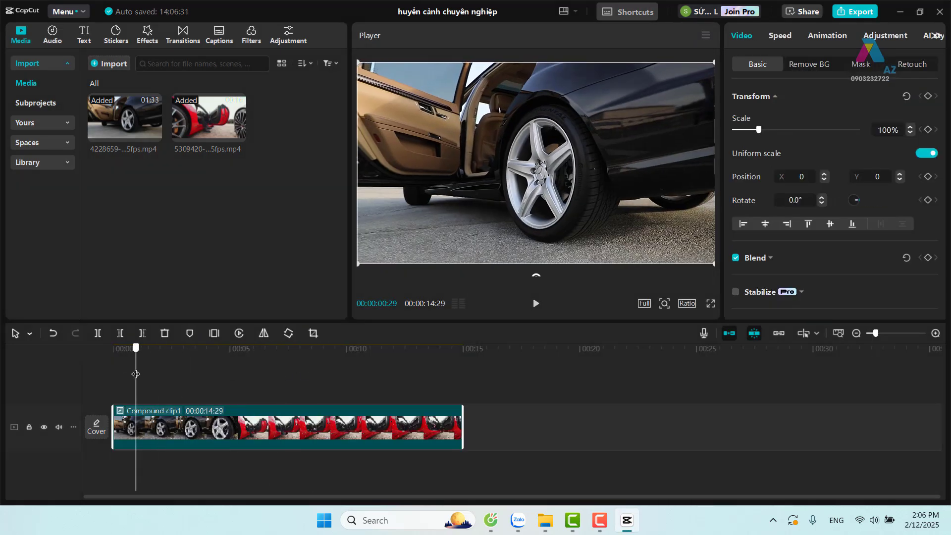
- Move the playhead back to the start of Compound clip1
left_click(119, 378)
left_click_drag(119, 378, 94, 379)
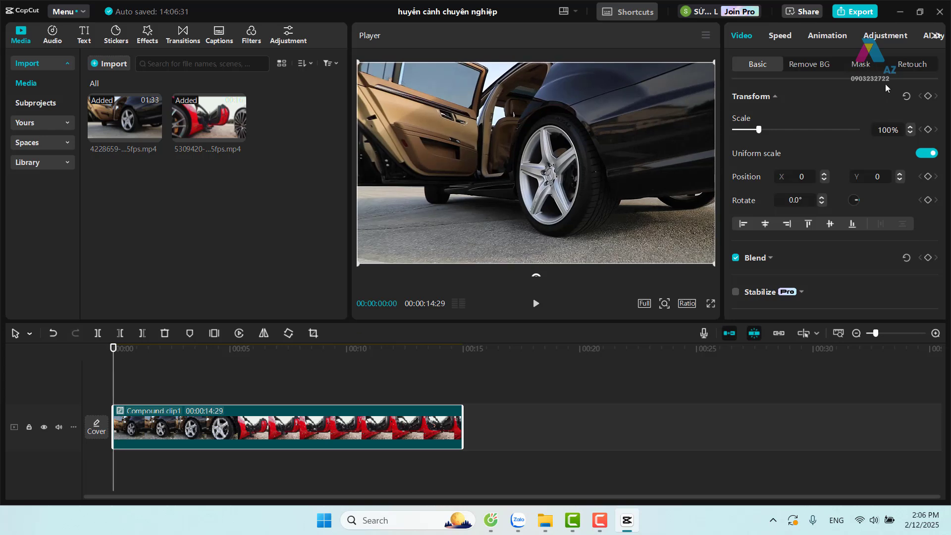
scroll(809, 198, "down", 2)
scroll(809, 200, "down", 5)
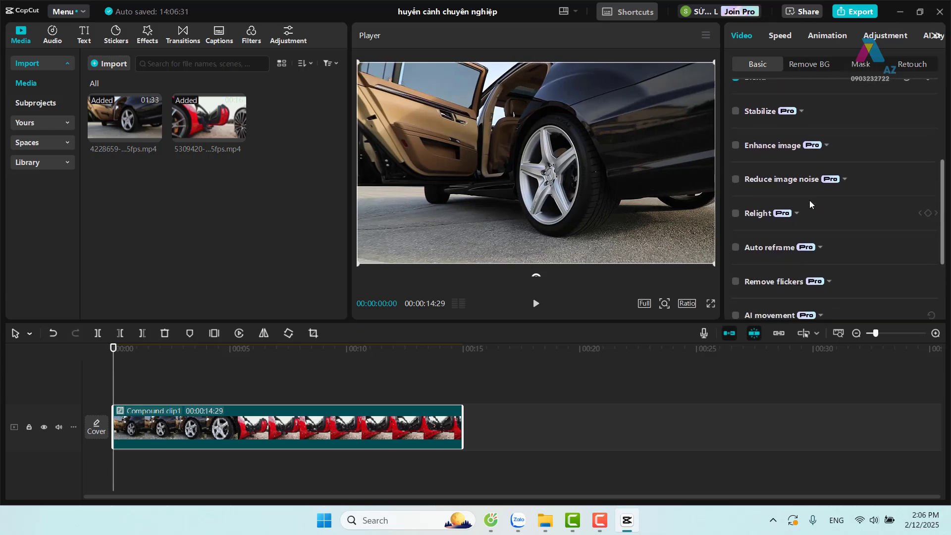
scroll(807, 205, "down", 3)
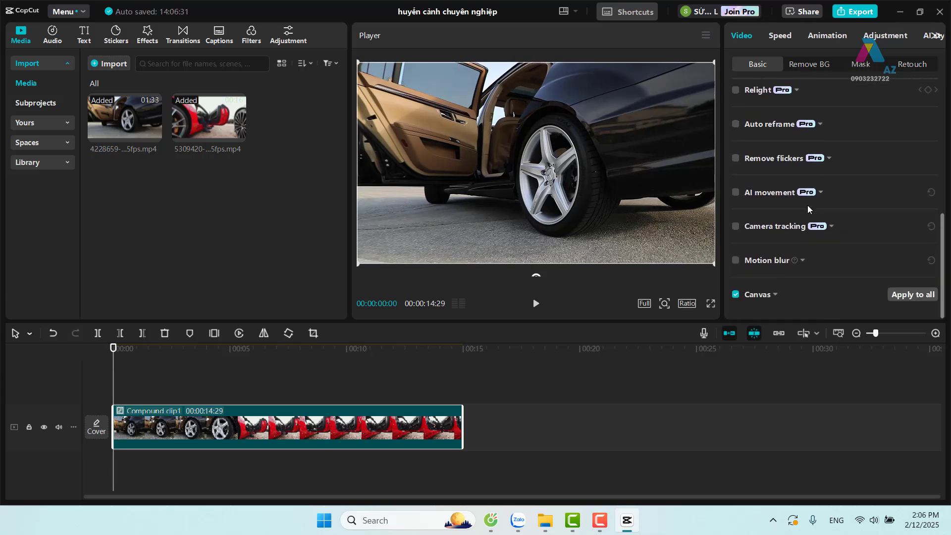
- Enable motion blur on Compound clip1: Blur 97, Blend 90, Direction Both, Speed 4 times
left_click(735, 261)
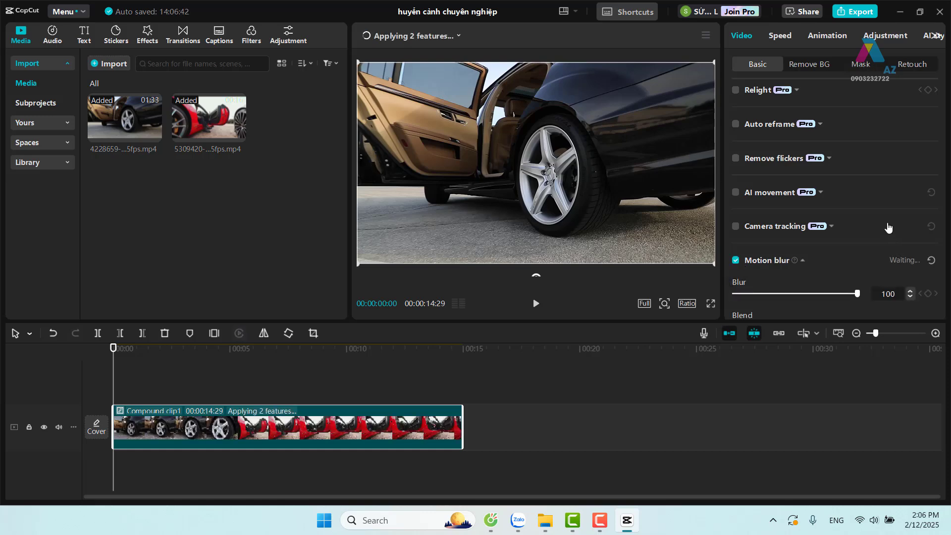
scroll(886, 225, "down", 2)
scroll(879, 227, "down", 1)
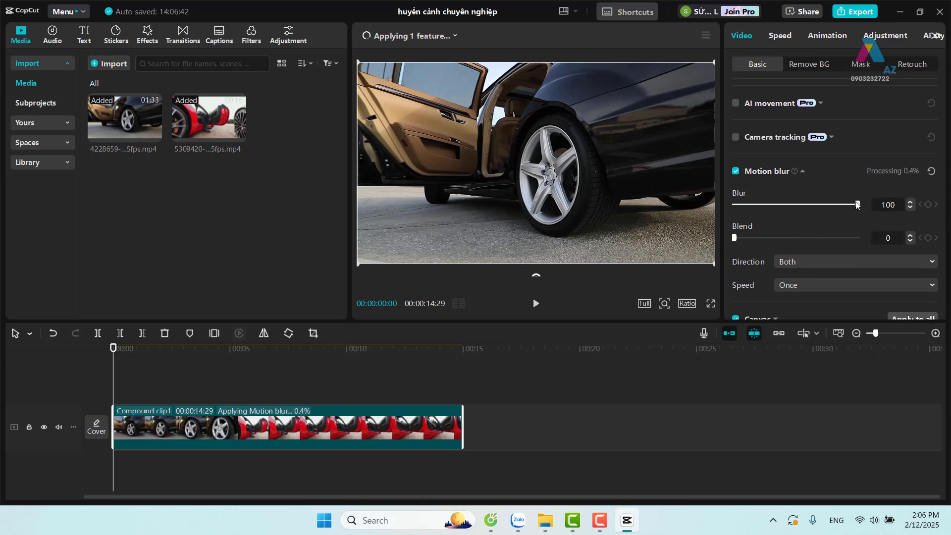
left_click_drag(857, 205, 853, 205)
left_click_drag(812, 239, 845, 238)
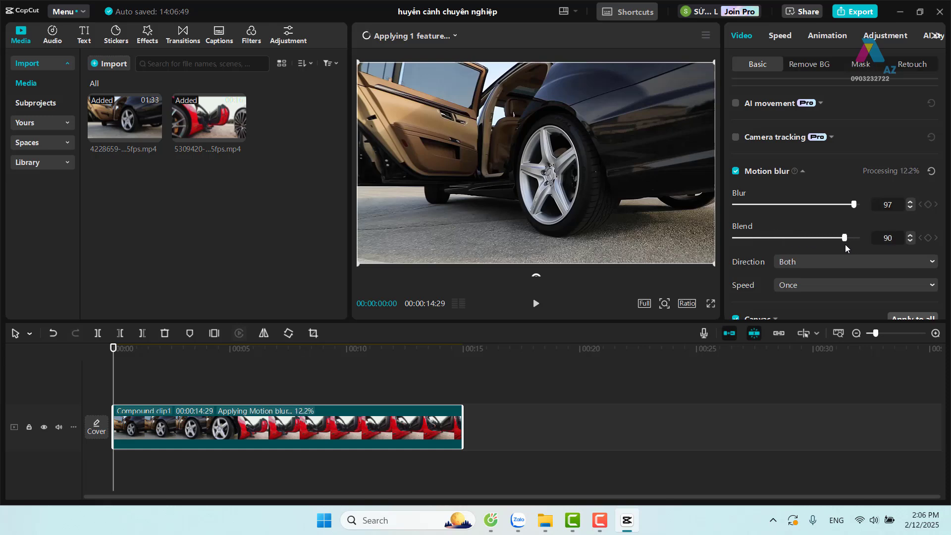
scroll(841, 247, "down", 1)
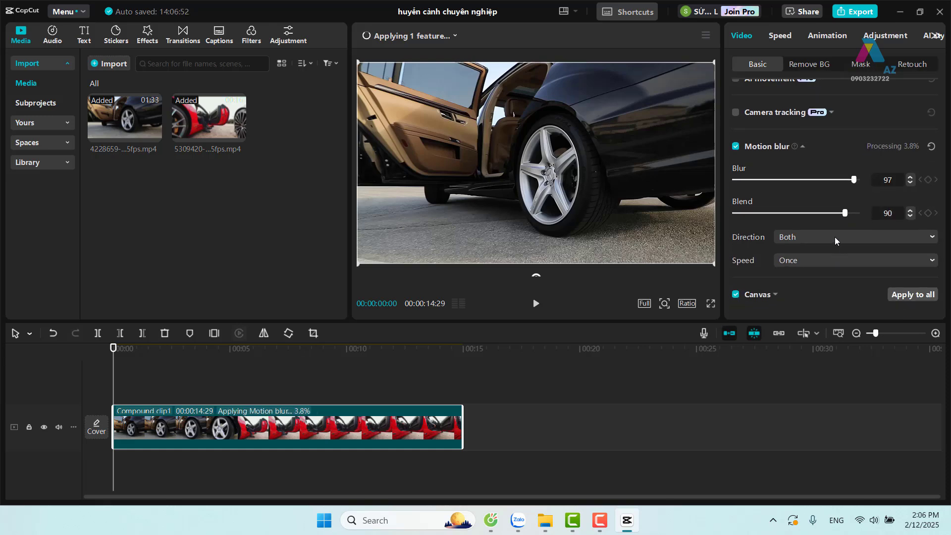
left_click(833, 241)
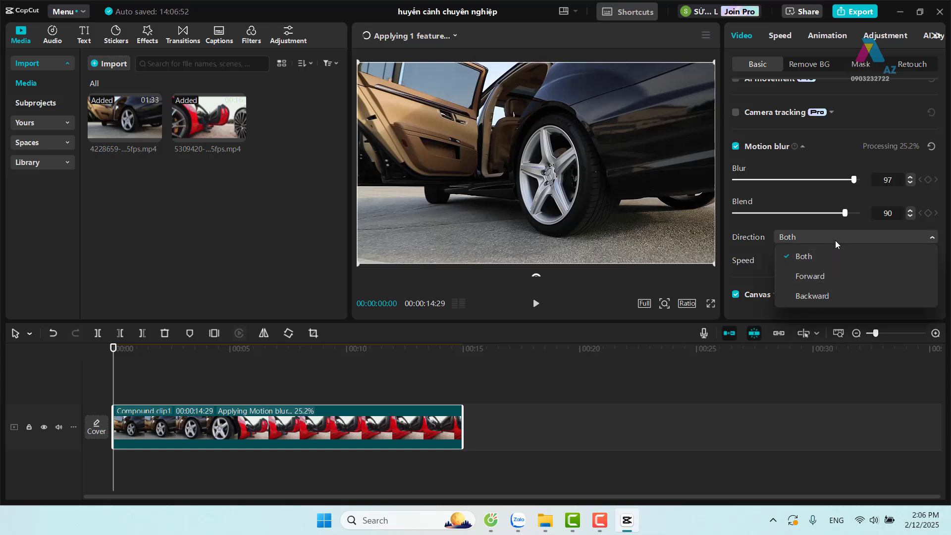
left_click(830, 259)
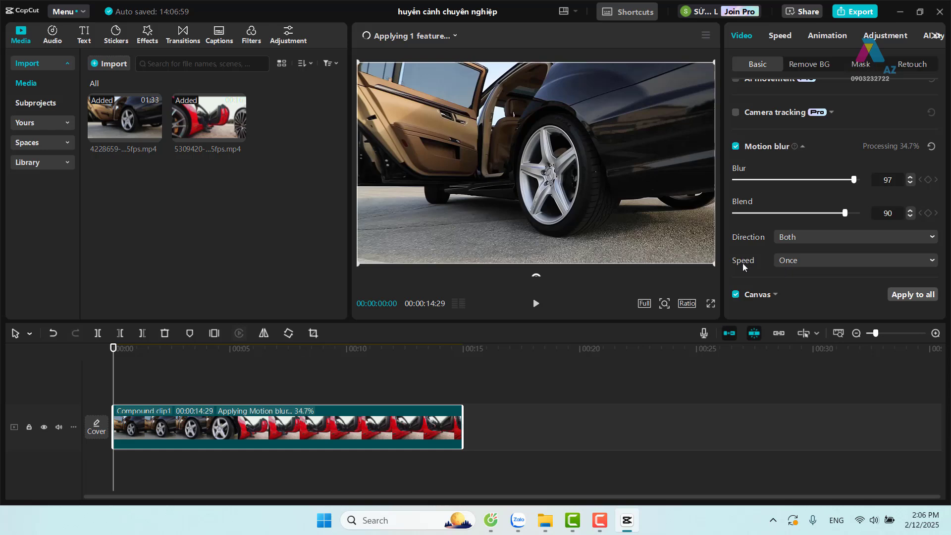
left_click(839, 259)
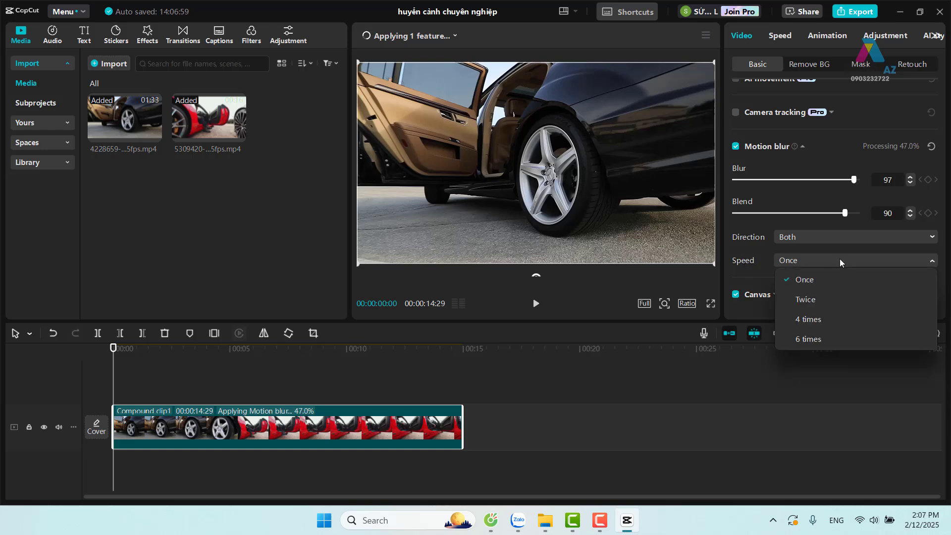
left_click(825, 319)
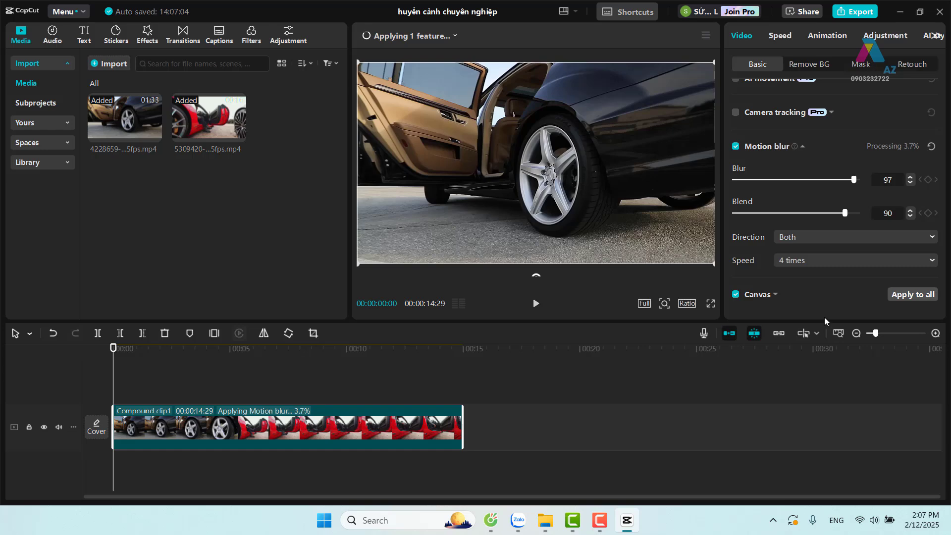
left_click(538, 306)
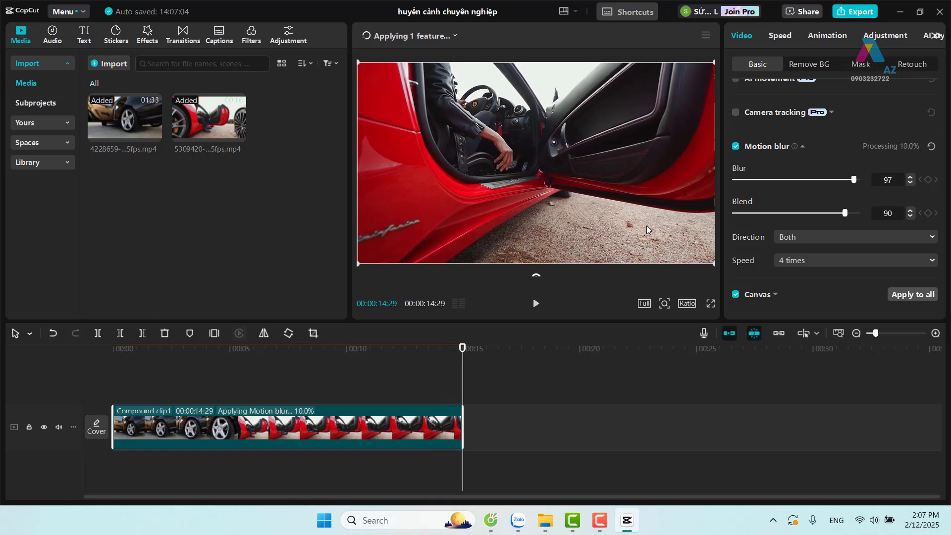
left_click(710, 304)
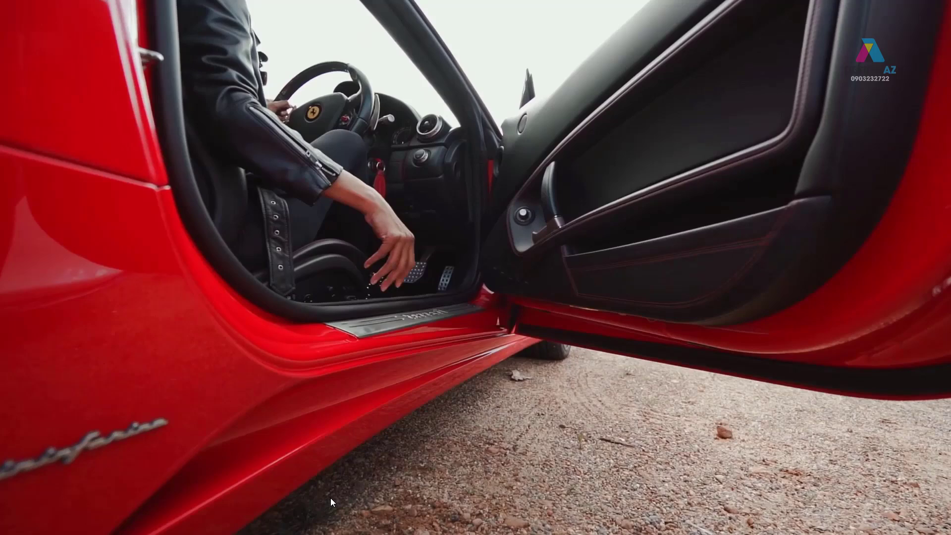
mouse_move(459, 474)
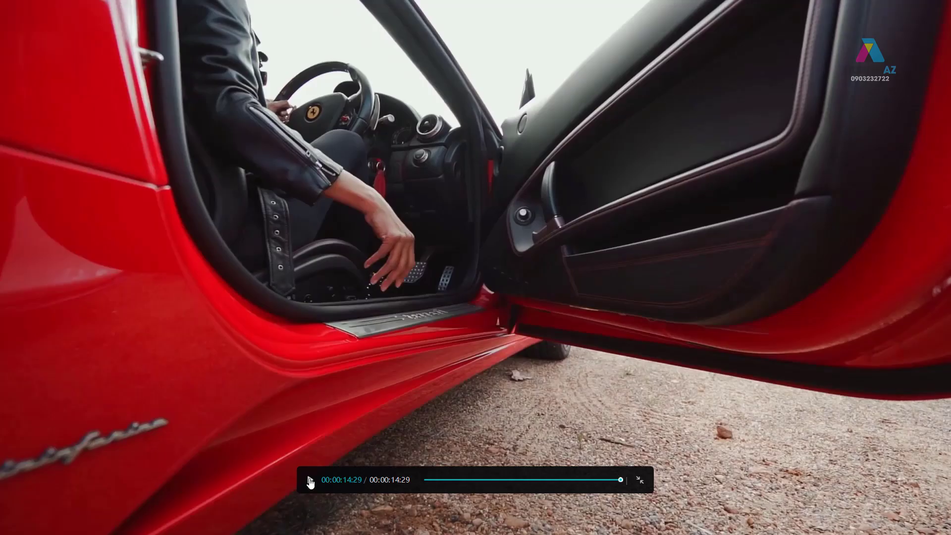
left_click(309, 479)
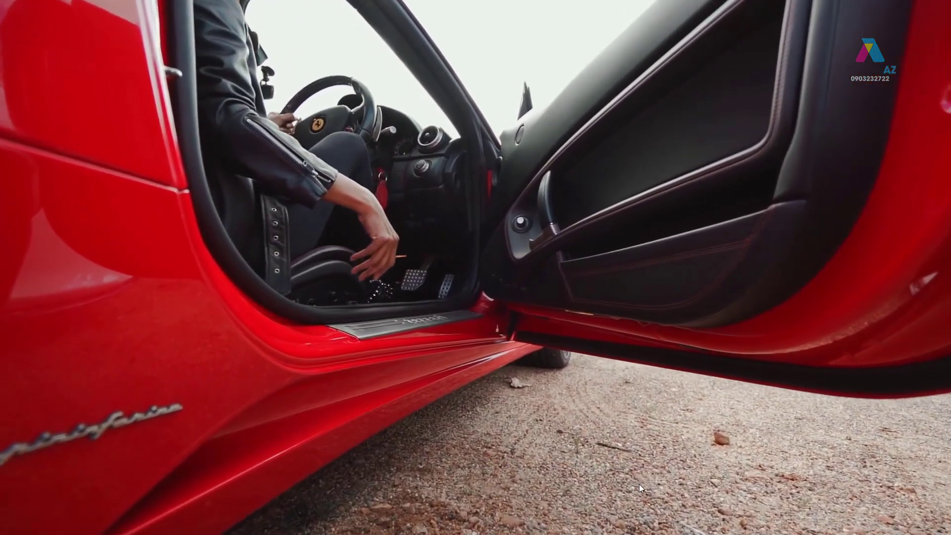
left_click(638, 482)
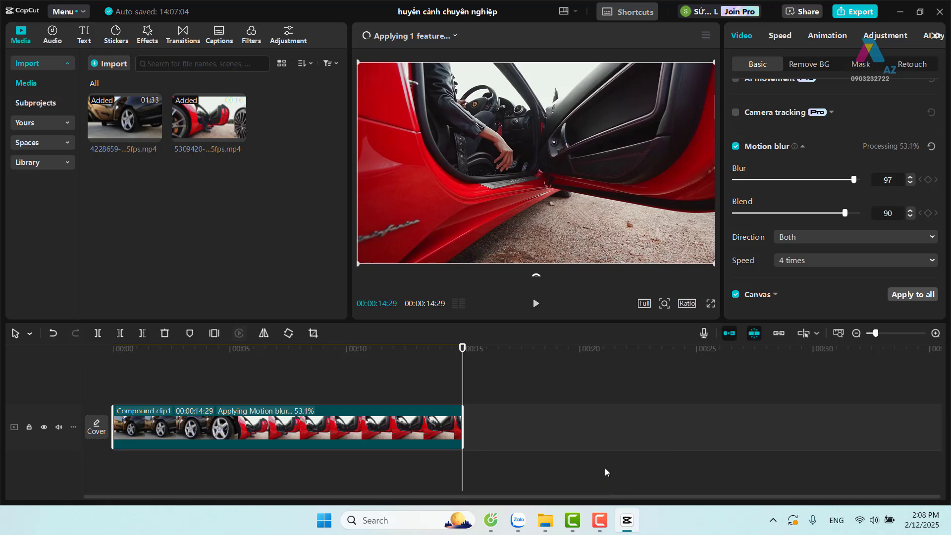
left_click(600, 520)
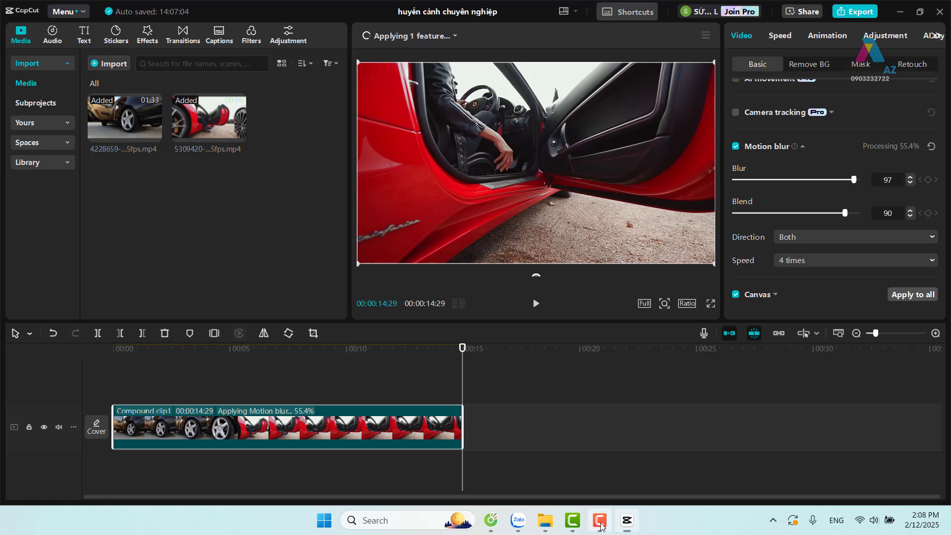